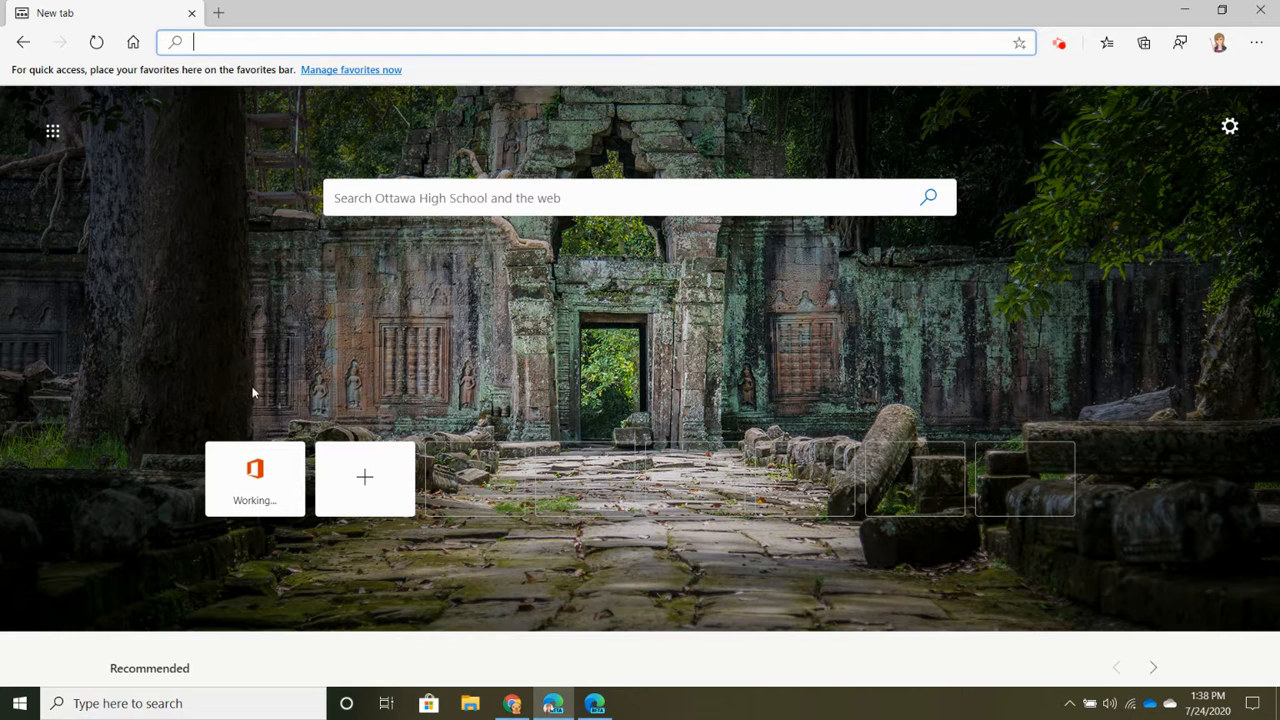
# Step: Open Outlook from the Office 365 home page and go to the Compose and reply section of the full mail settings
pyautogui.click(268, 478)
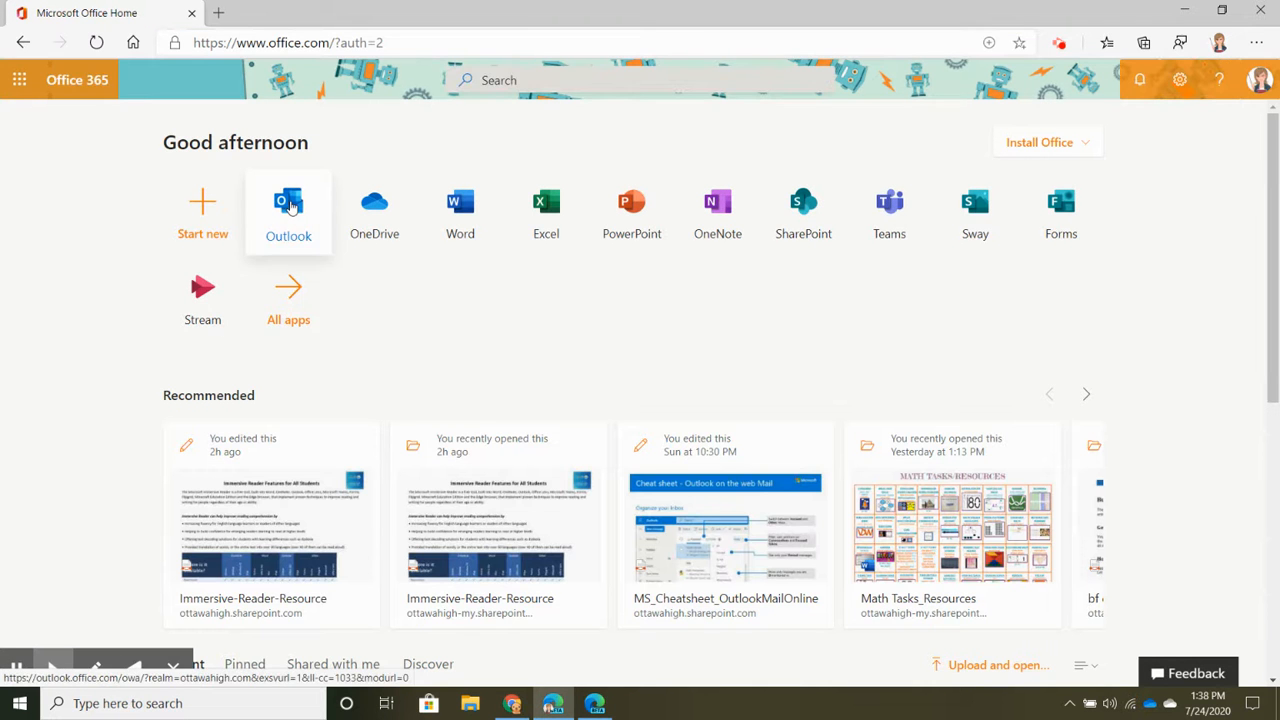
pyautogui.click(296, 218)
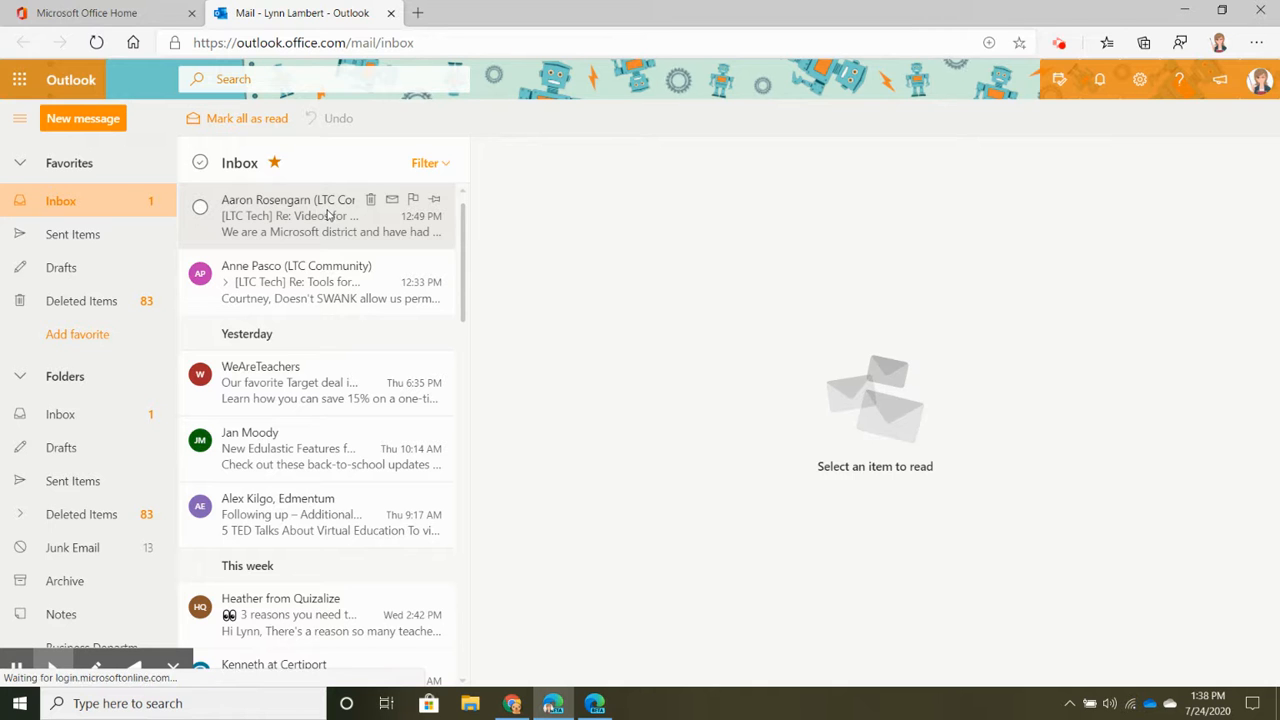
pyautogui.click(1139, 82)
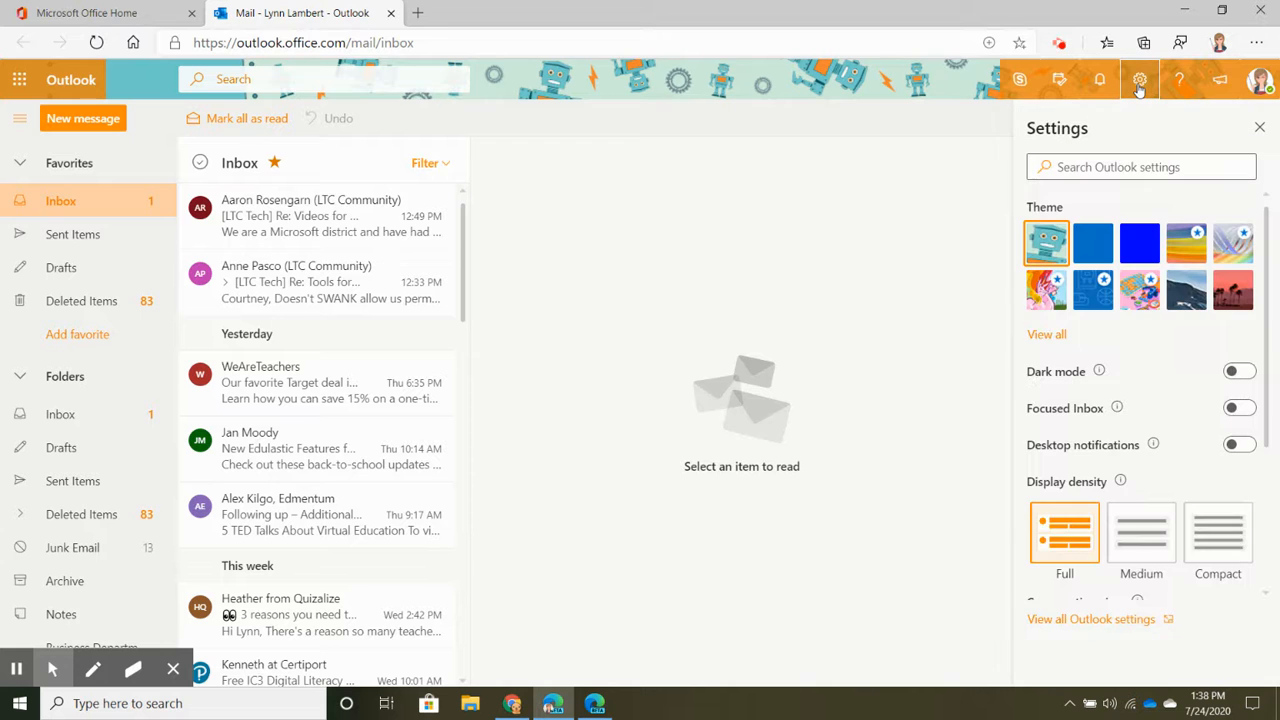
pyautogui.scroll(-3, 1219, 251)
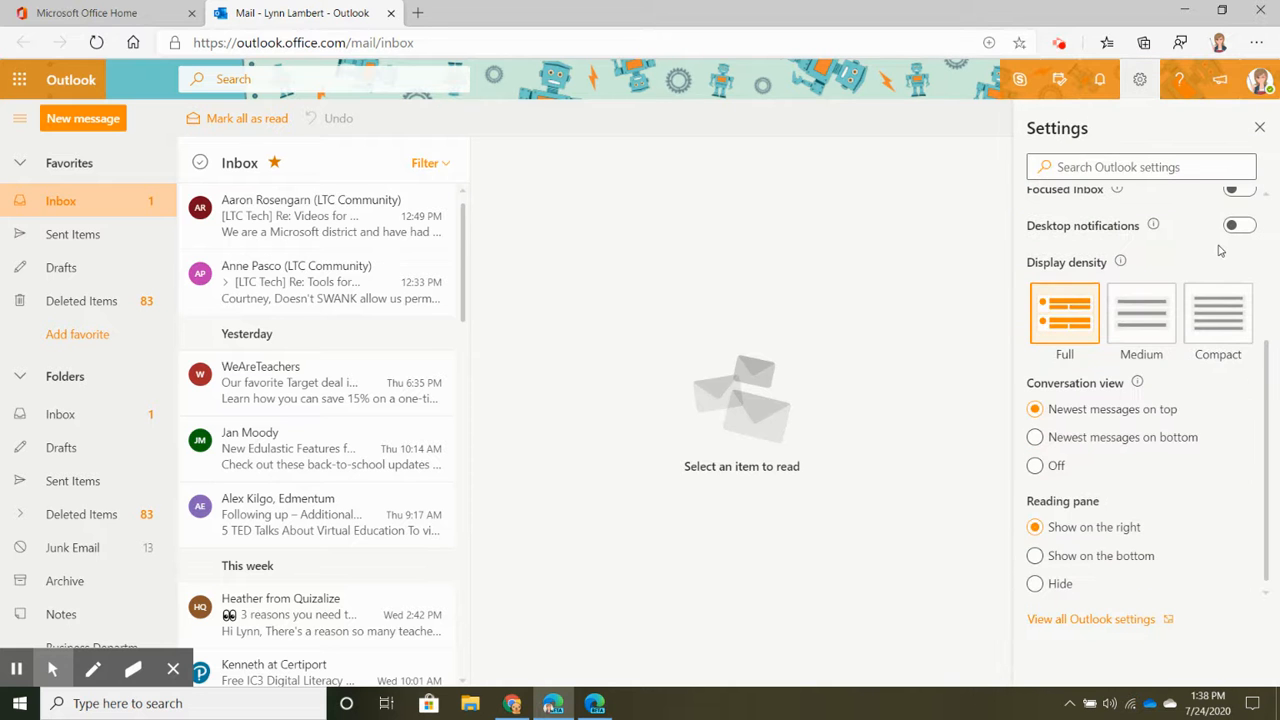
pyautogui.click(1123, 620)
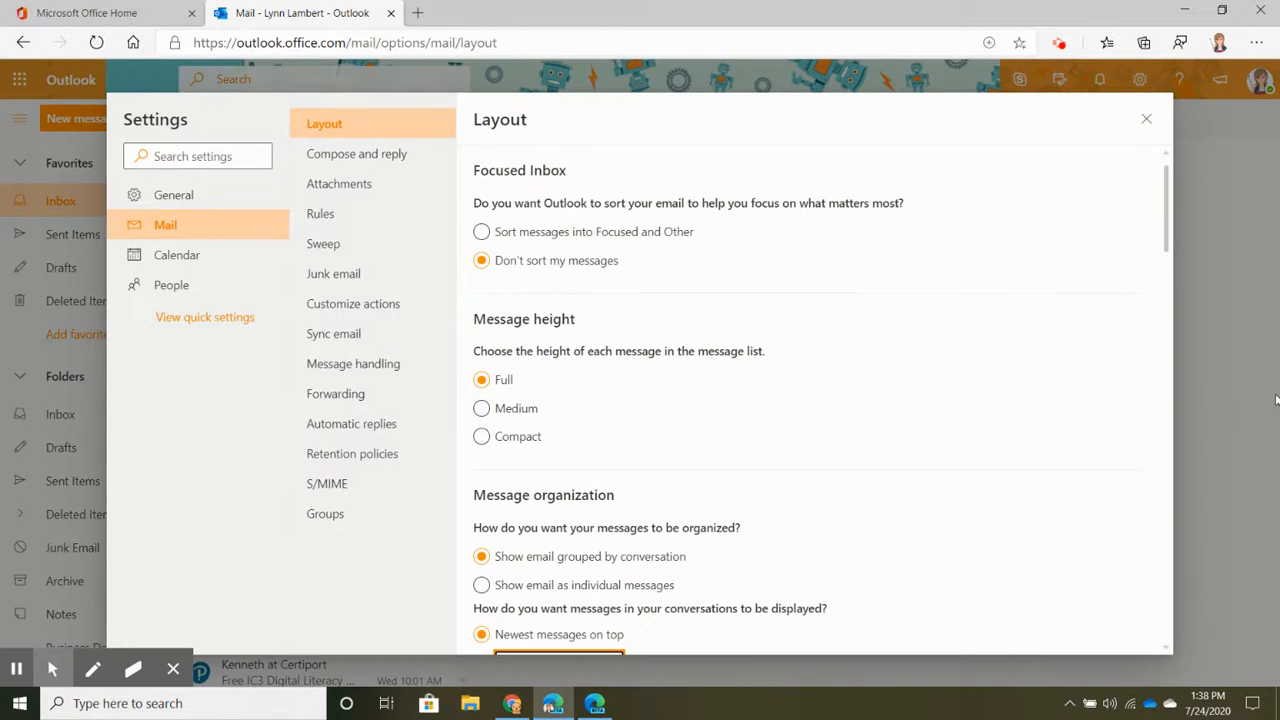
pyautogui.click(357, 155)
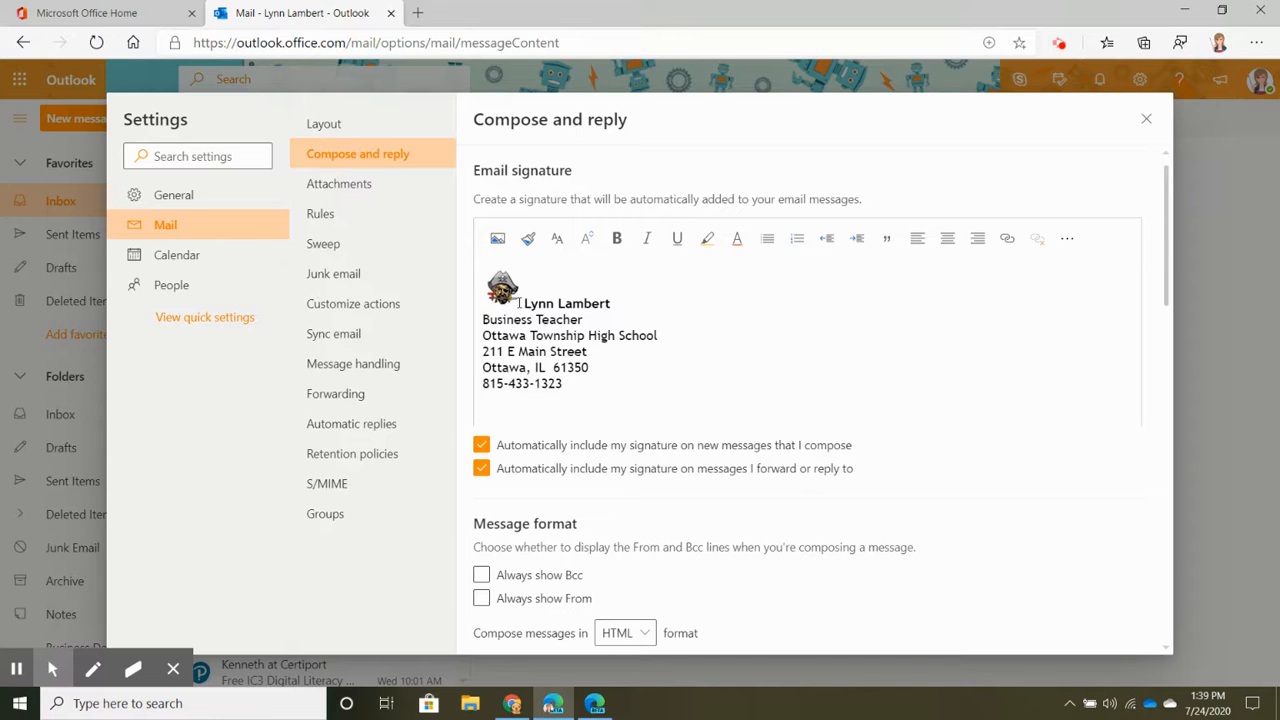
pyautogui.click(502, 288)
pyautogui.click(509, 297)
pyautogui.moveTo(524, 306)
pyautogui.mouseDown()
pyautogui.moveTo(550, 342)
pyautogui.moveTo(517, 291)
pyautogui.mouseUp()
pyautogui.click(607, 294)
pyautogui.click(575, 390)
# Step: Switch the automatic signature off and back on for new messages and for forwards and replies
pyautogui.click(481, 445)
pyautogui.click(482, 469)
pyautogui.click(481, 445)
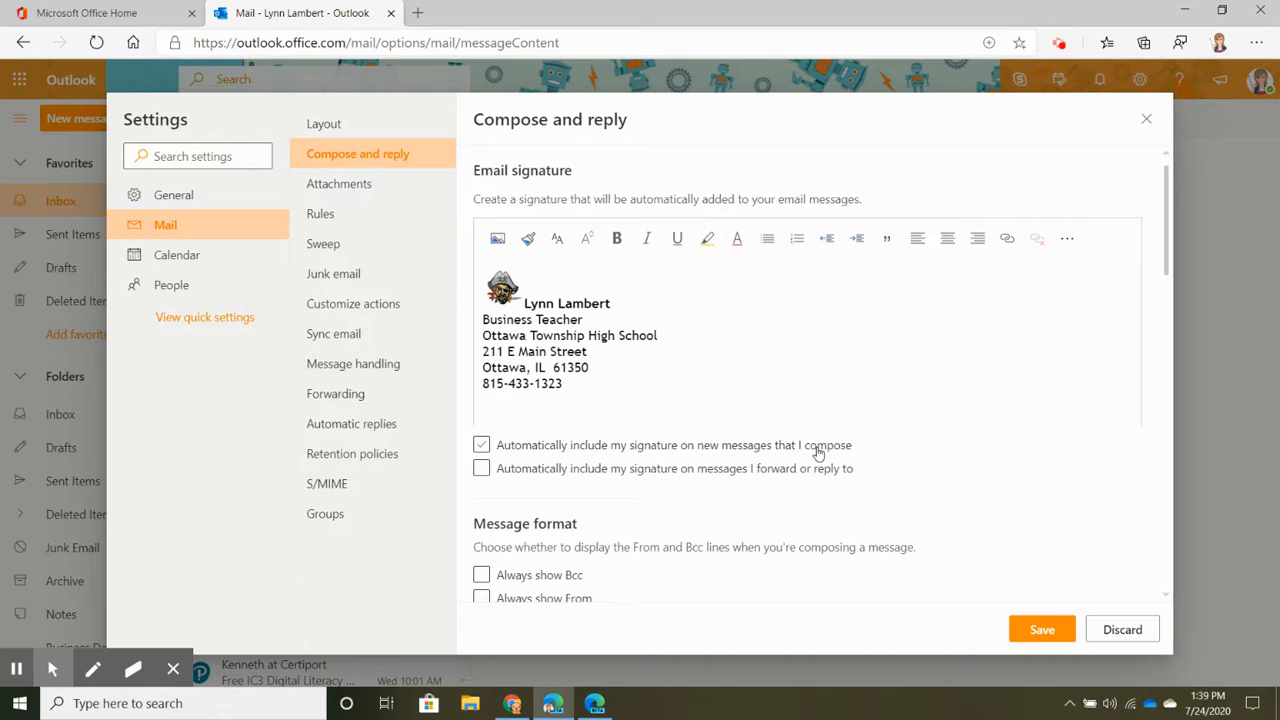
pyautogui.click(482, 447)
pyautogui.click(481, 470)
# Step: Examine the message format options for showing Bcc and From and for the format messages are composed in
pyautogui.scroll(-2, 608, 451)
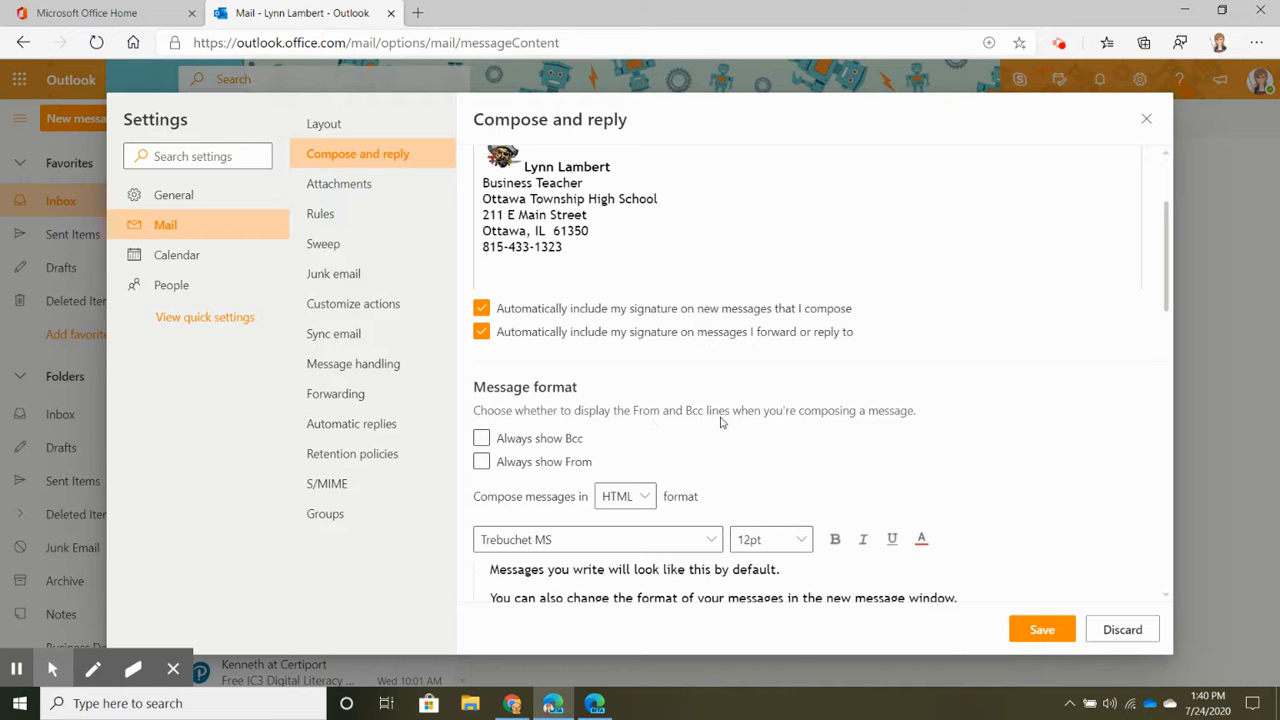
pyautogui.click(545, 442)
pyautogui.click(575, 445)
pyautogui.click(558, 468)
pyautogui.click(481, 438)
pyautogui.click(482, 461)
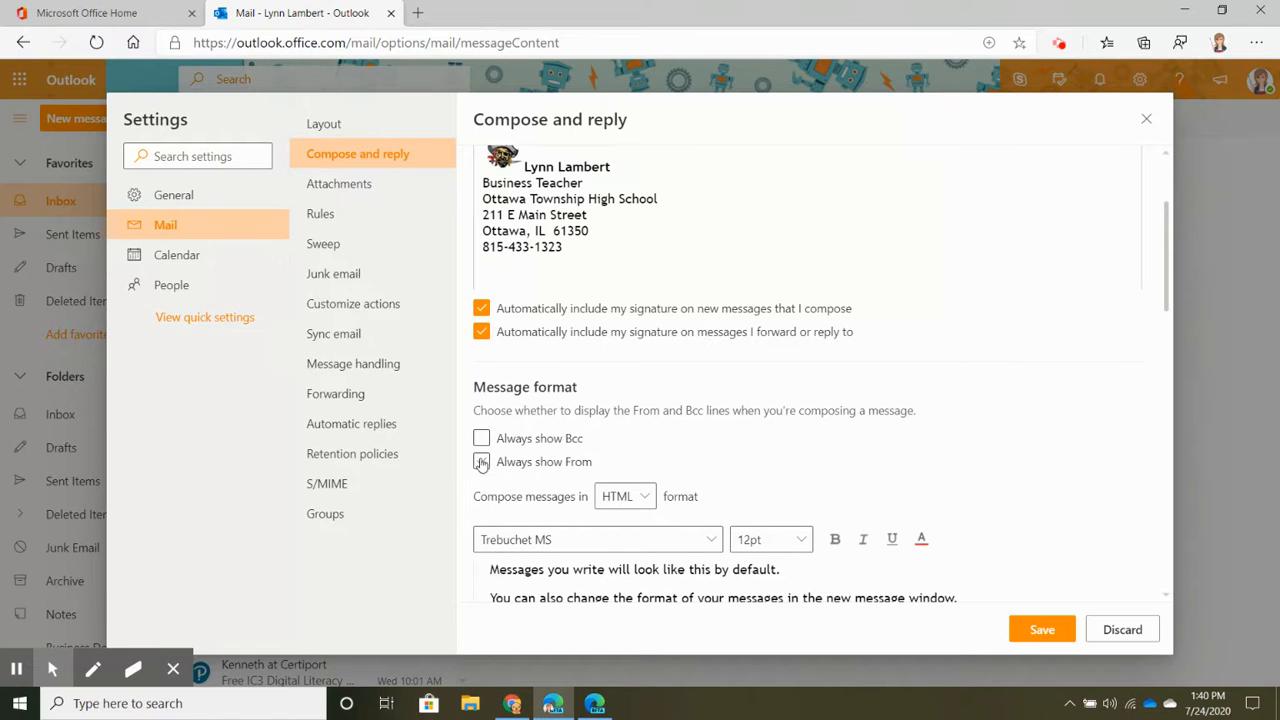
pyautogui.click(537, 443)
pyautogui.scroll(-1, 537, 443)
pyautogui.click(645, 432)
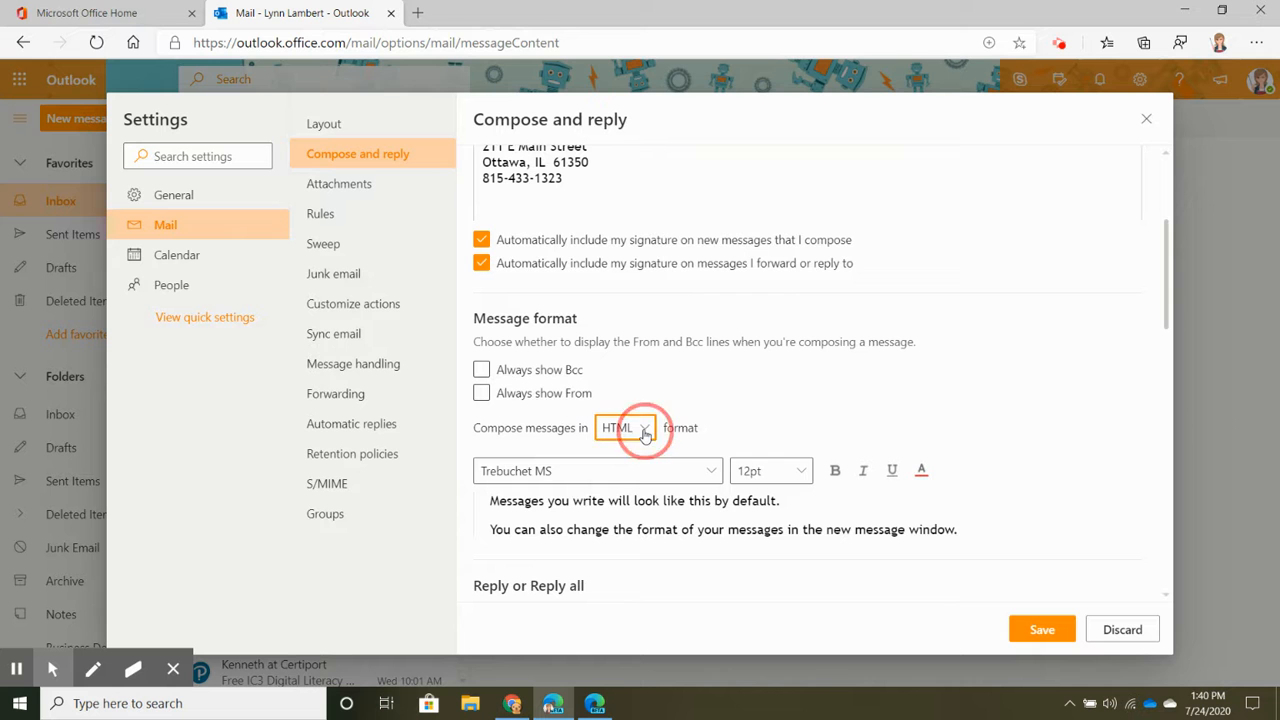
pyautogui.click(722, 410)
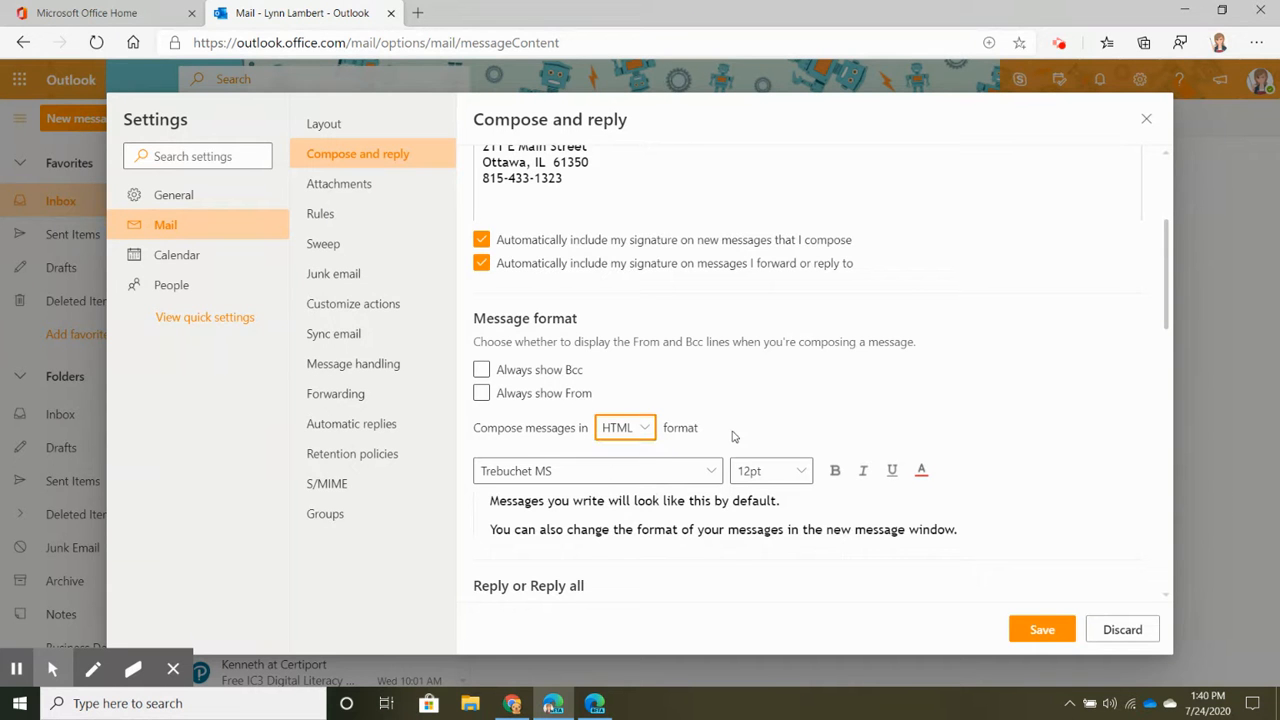
pyautogui.scroll(3, 713, 411)
pyautogui.scroll(-4, 684, 410)
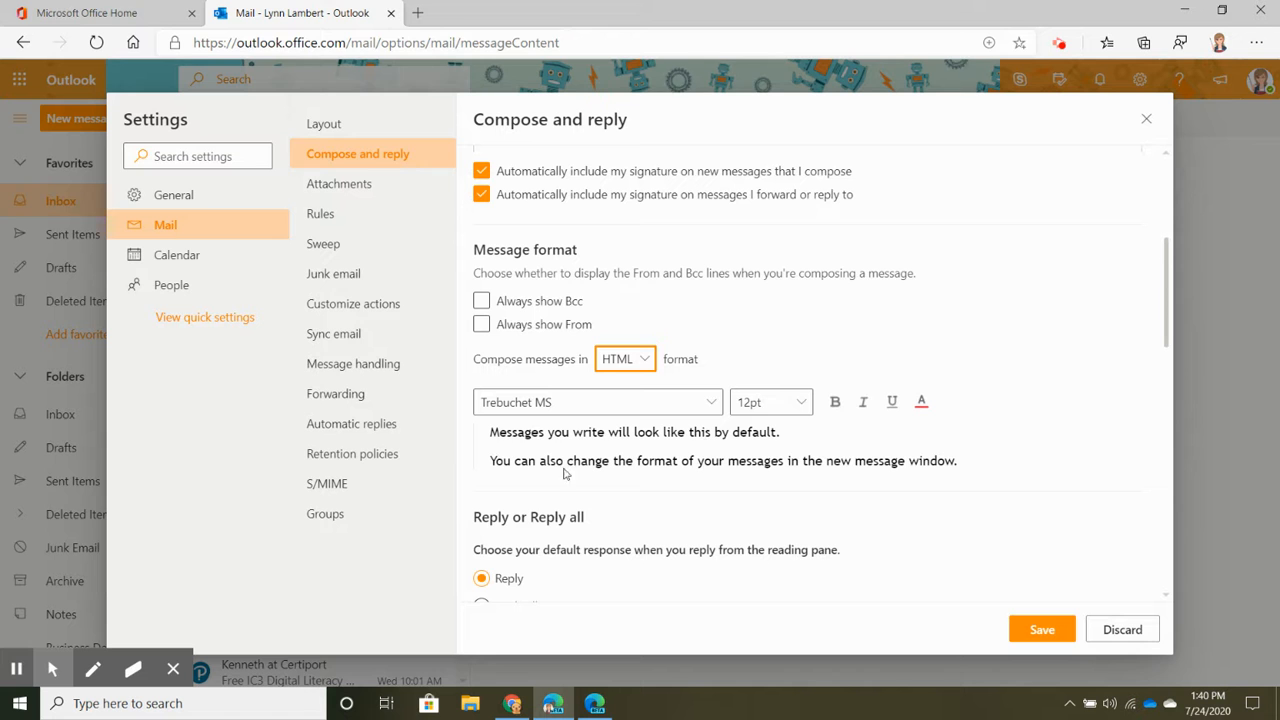
# Step: Try Franklin Gothic Demi, Lucida Sans Unicode and Garamond as the default message font
pyautogui.click(710, 407)
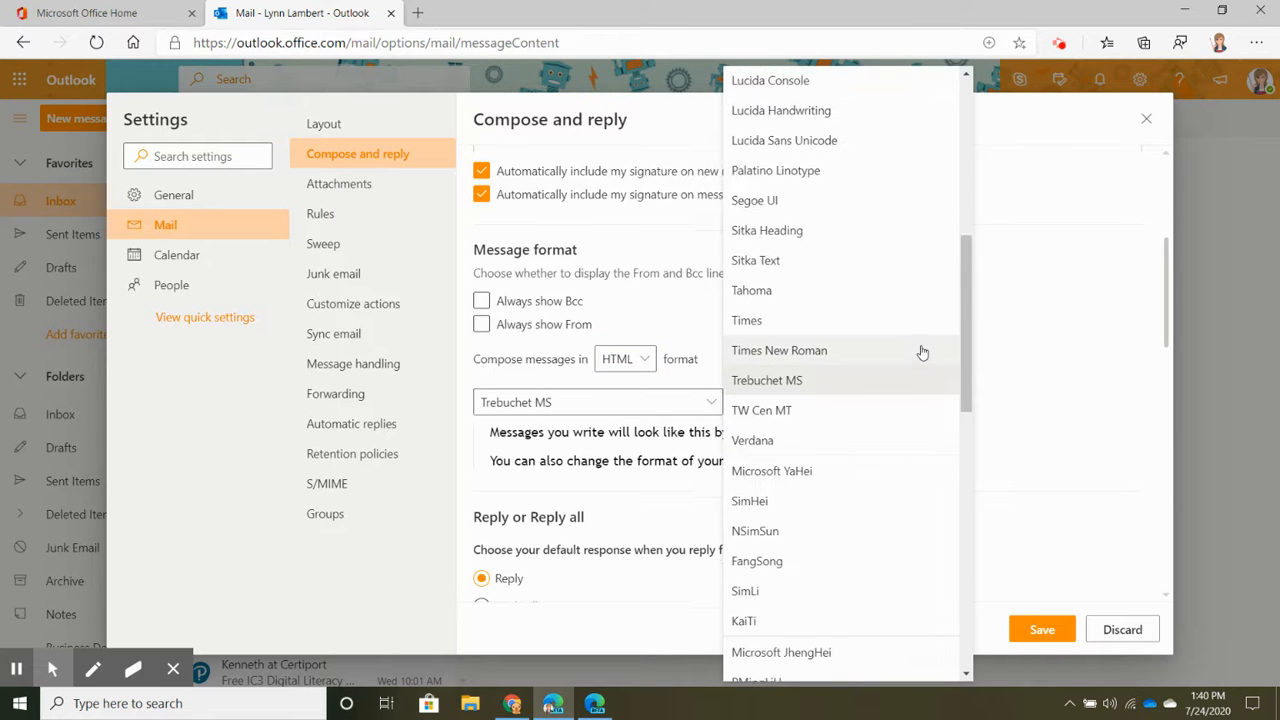
pyautogui.scroll(5, 920, 351)
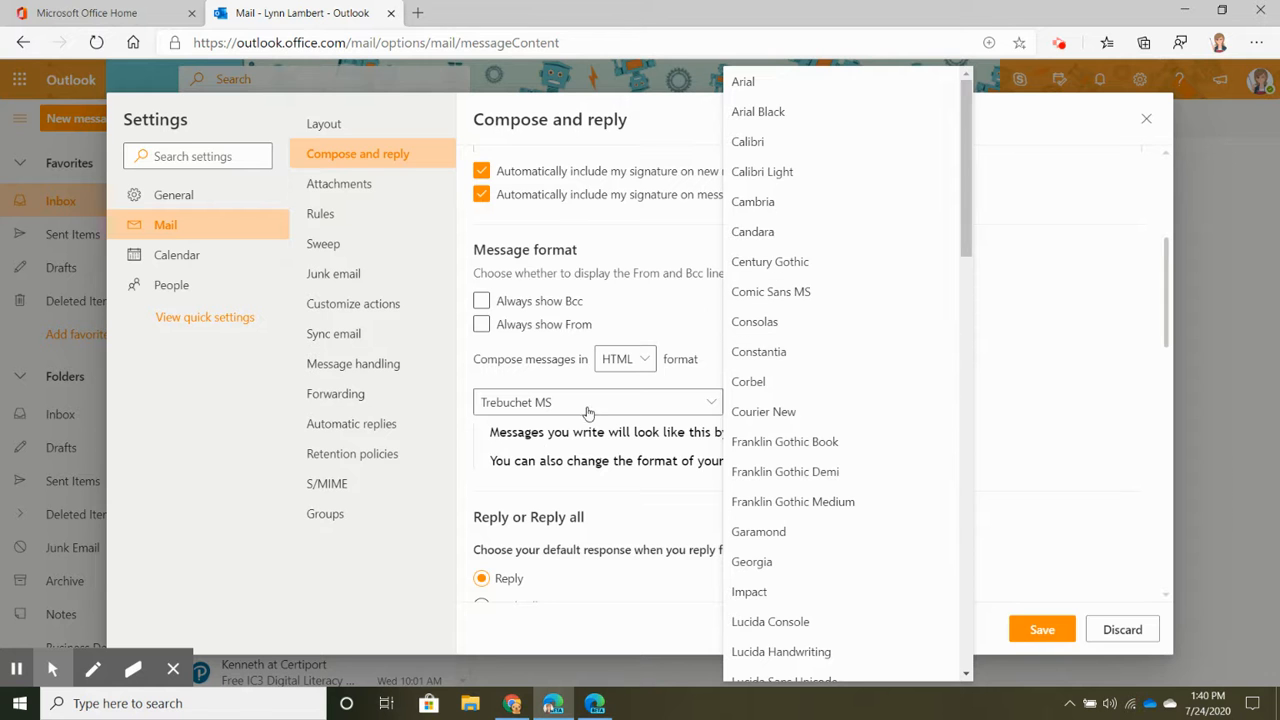
pyautogui.click(763, 474)
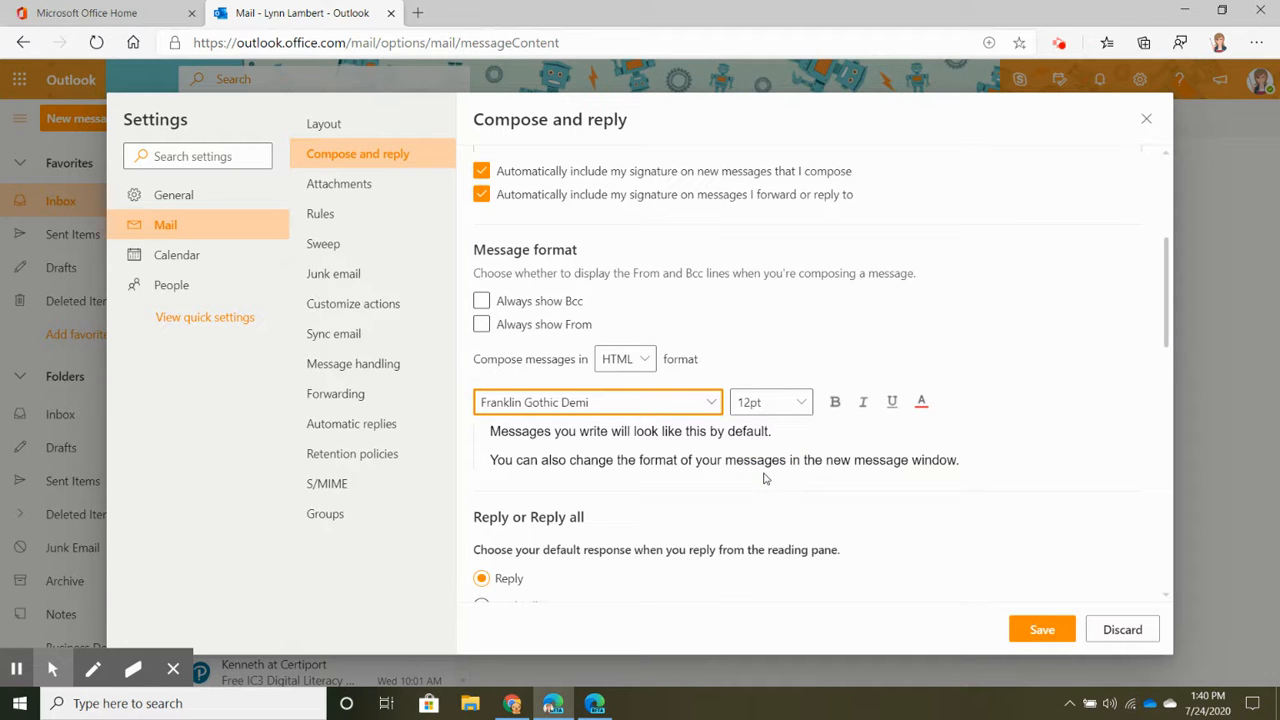
pyautogui.click(706, 407)
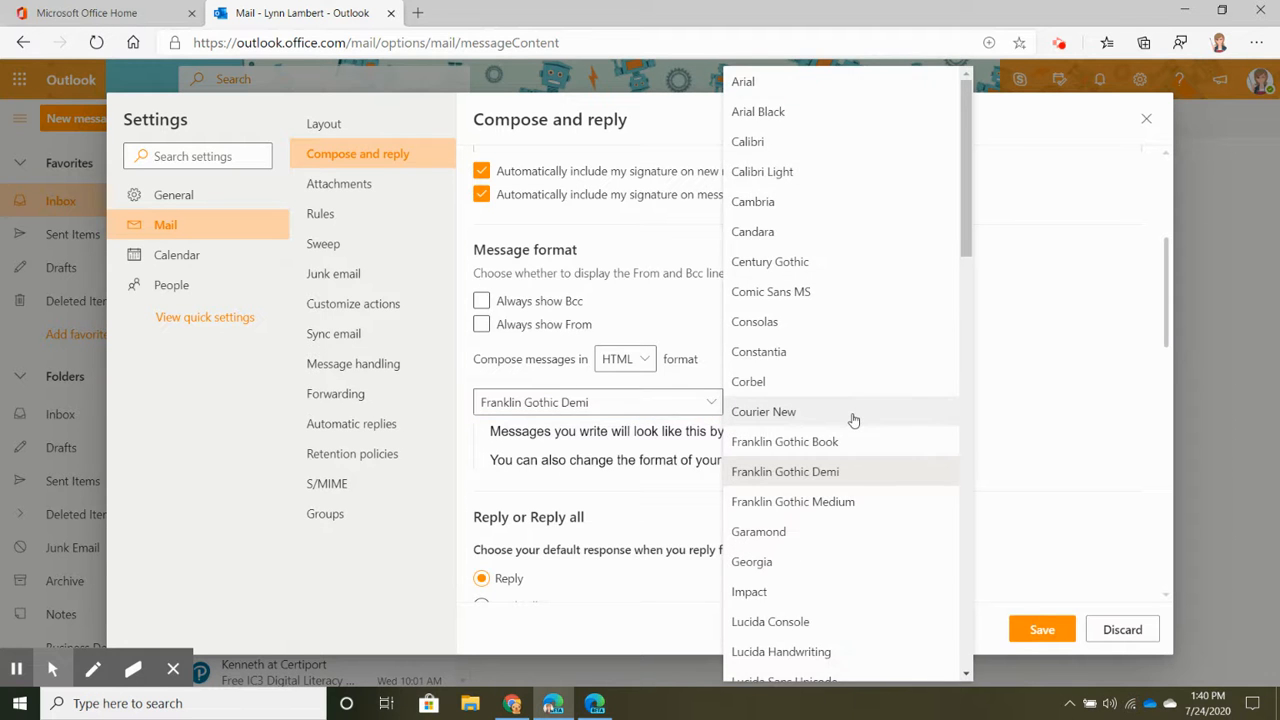
pyautogui.scroll(-3, 853, 420)
pyautogui.click(828, 492)
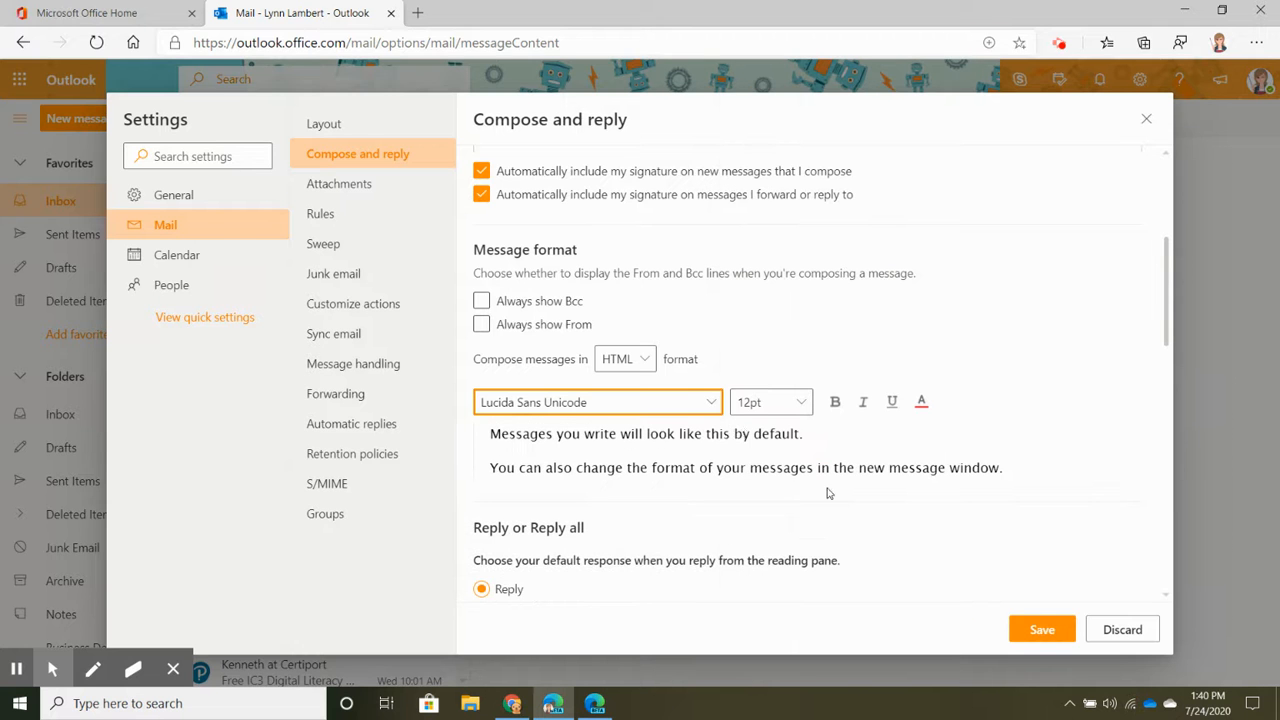
pyautogui.click(709, 403)
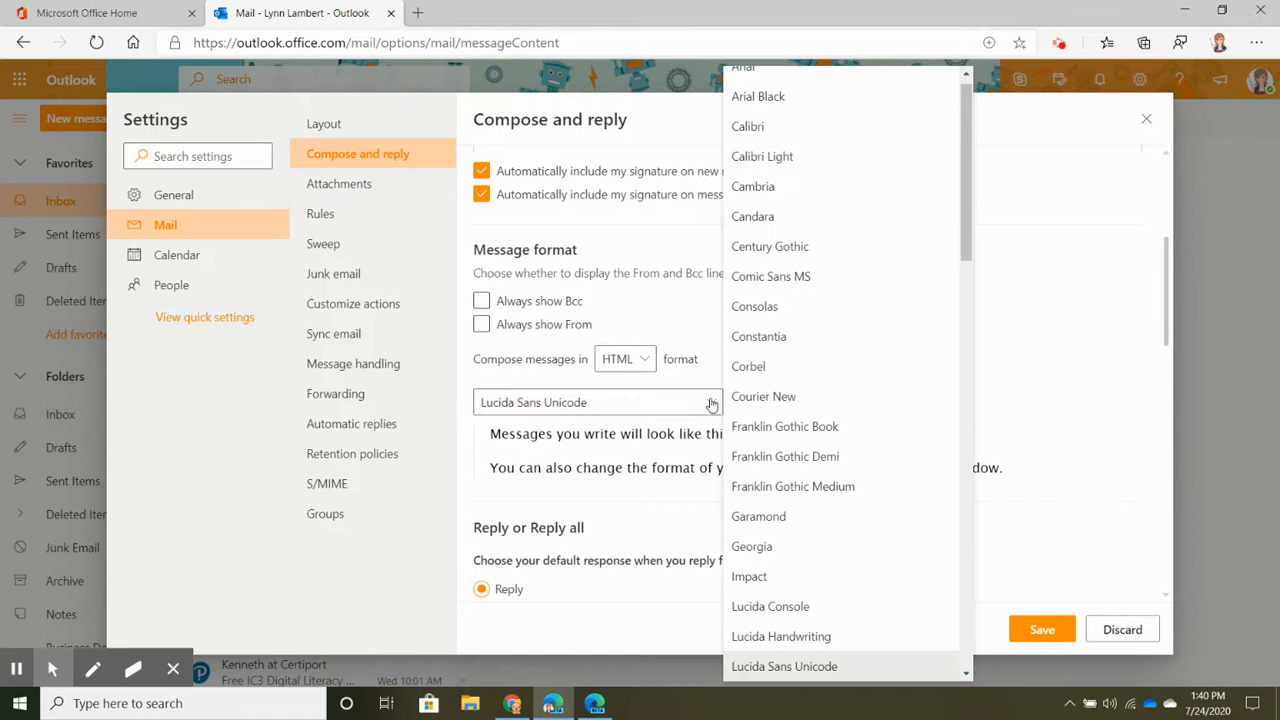
pyautogui.click(776, 516)
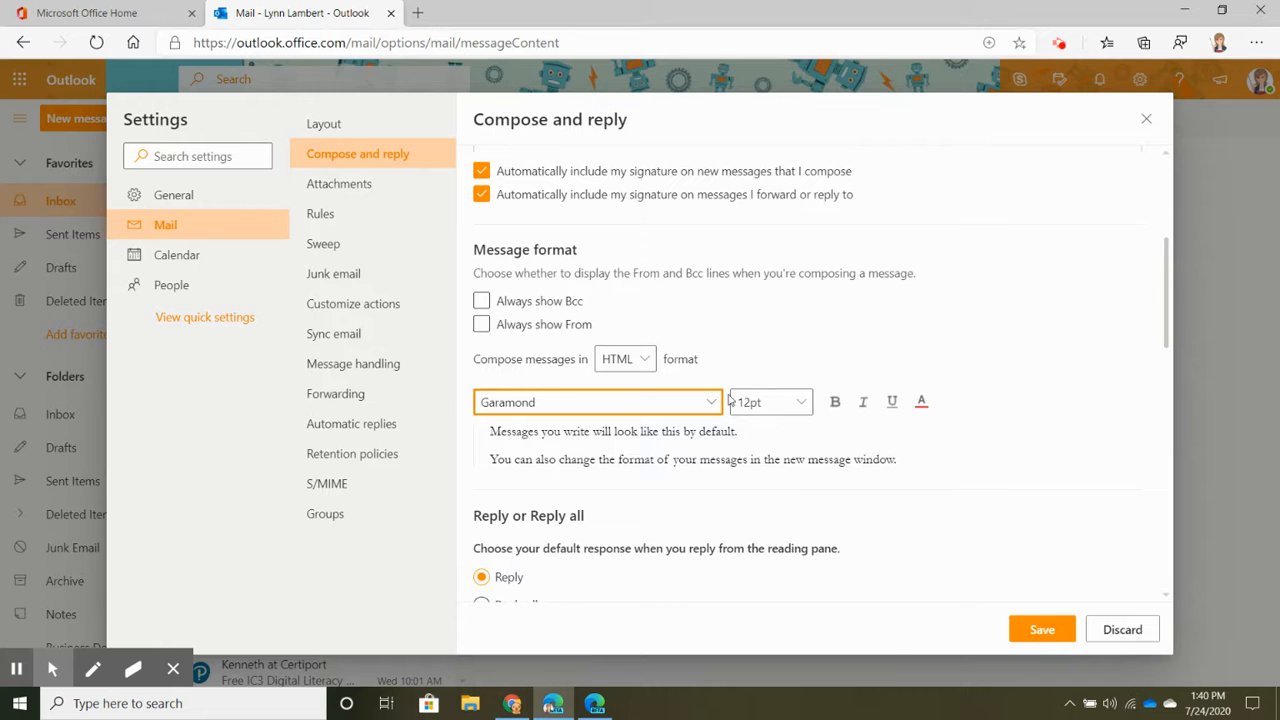
pyautogui.click(790, 408)
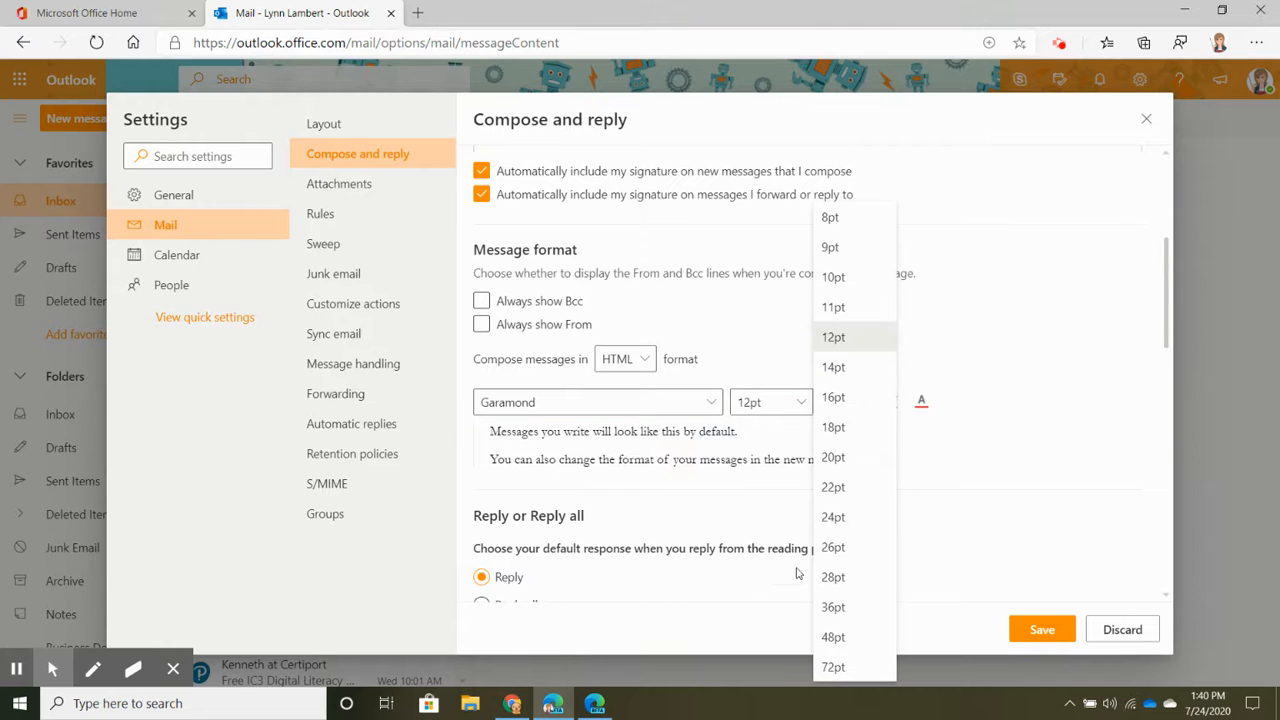
pyautogui.click(976, 460)
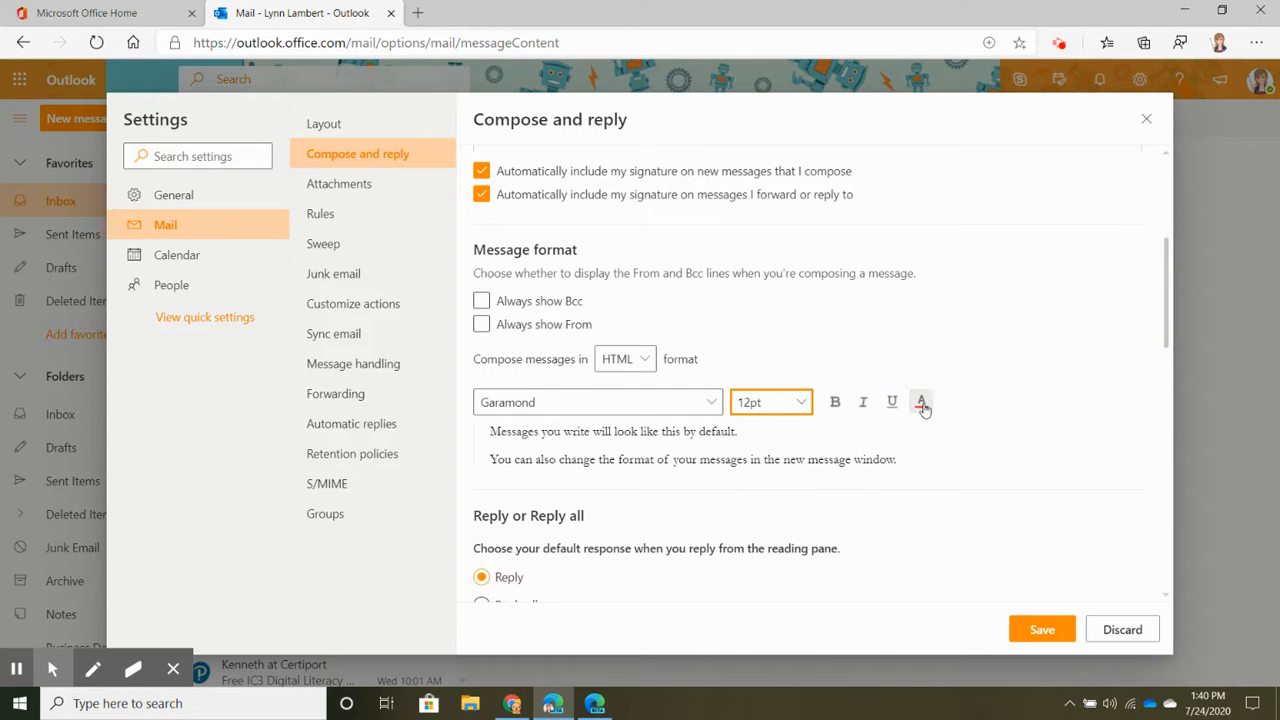
pyautogui.click(921, 401)
pyautogui.click(973, 397)
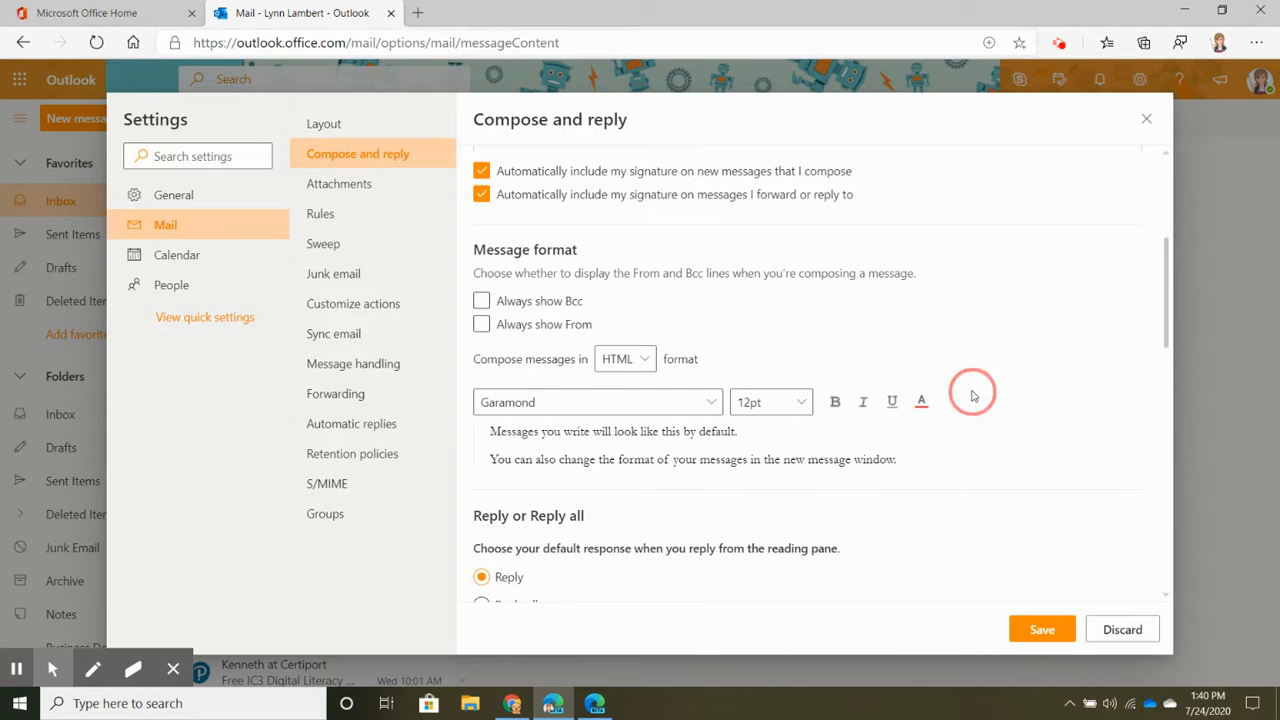
# Step: Set the default message font to Trebuchet MS
pyautogui.click(714, 402)
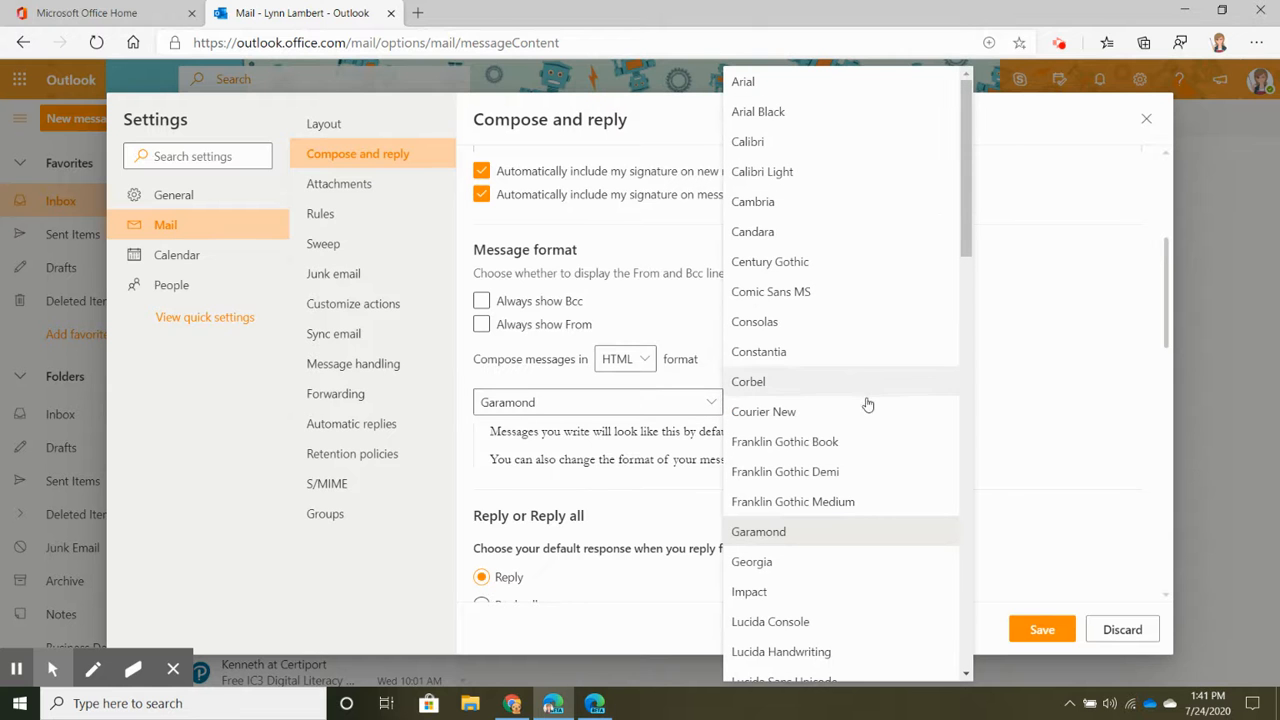
pyautogui.scroll(-1, 850, 416)
pyautogui.scroll(-3, 850, 416)
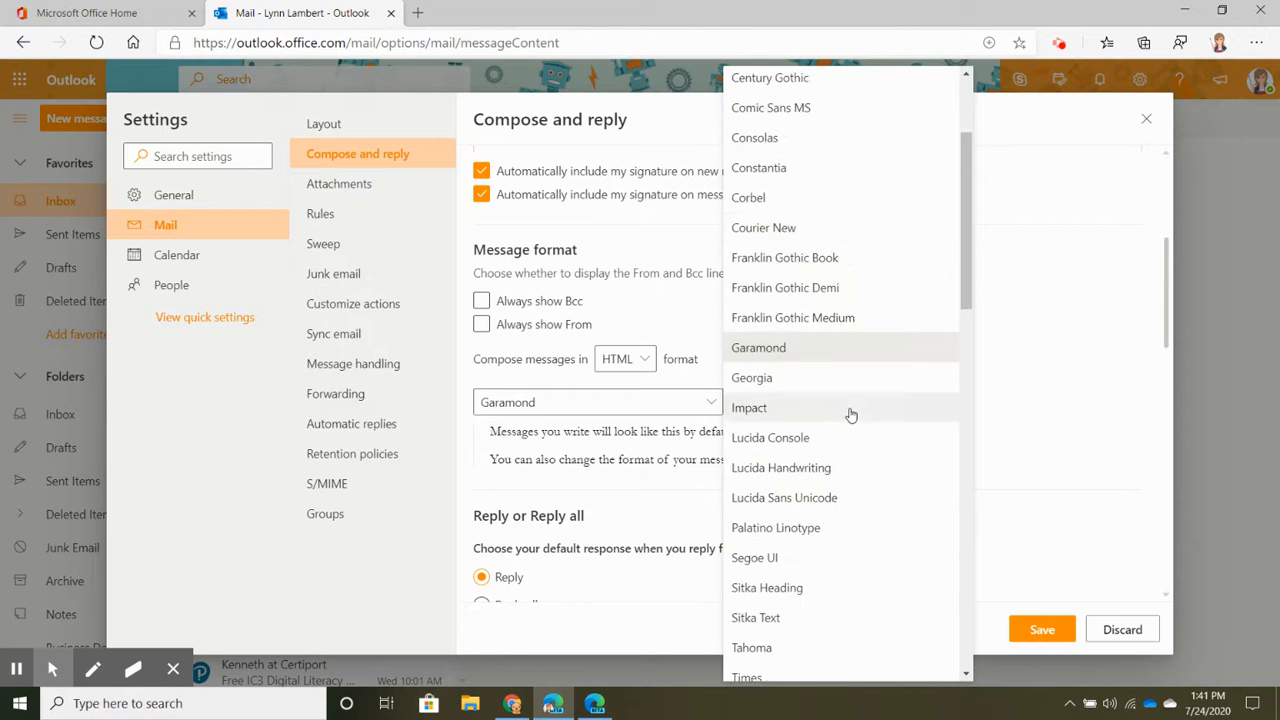
pyautogui.click(780, 558)
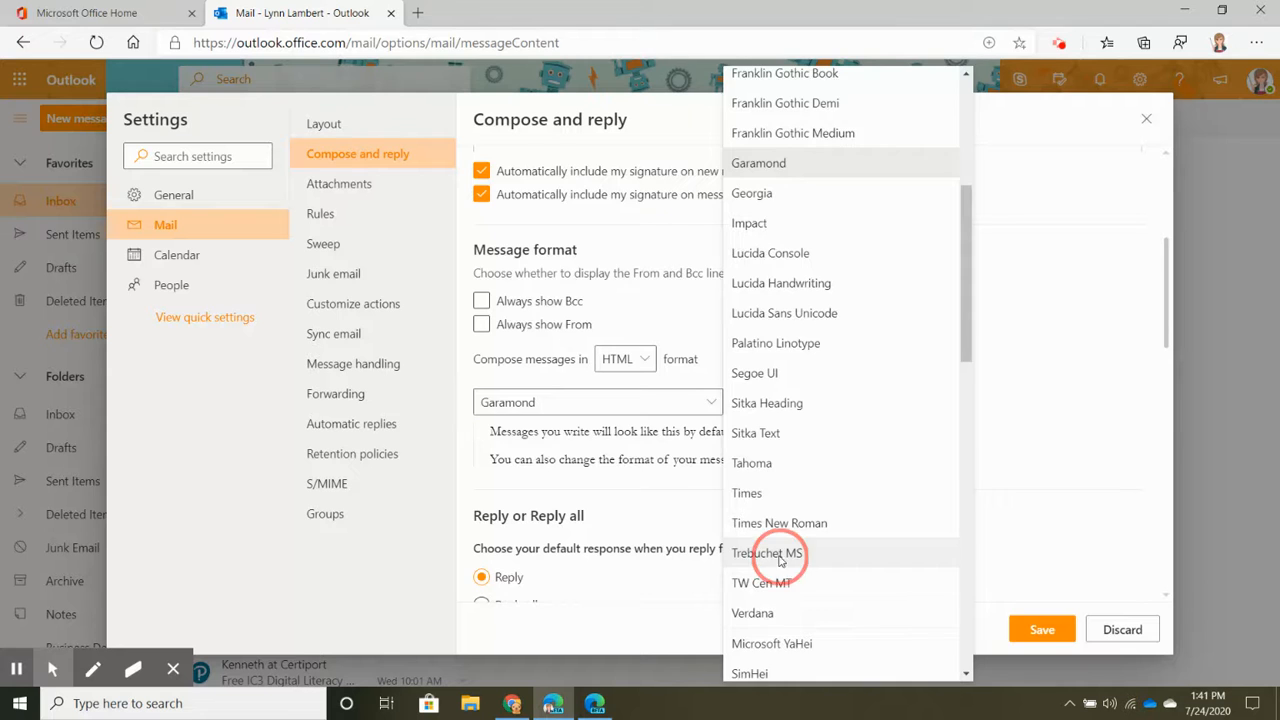
# Step: Choose Reply as the default response when replying from the reading pane
pyautogui.scroll(-2, 817, 468)
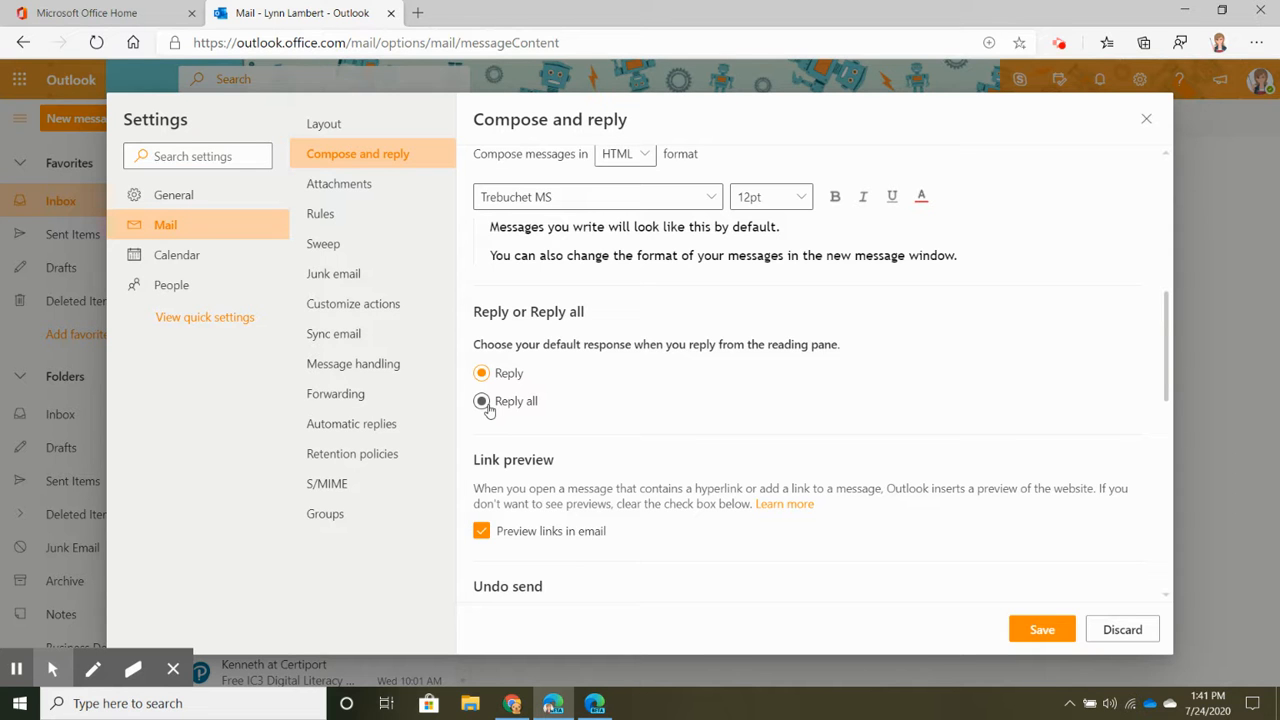
pyautogui.click(592, 382)
pyautogui.click(481, 380)
# Step: Set the Undo send delay to the maximum of 10 seconds
pyautogui.scroll(-1, 594, 422)
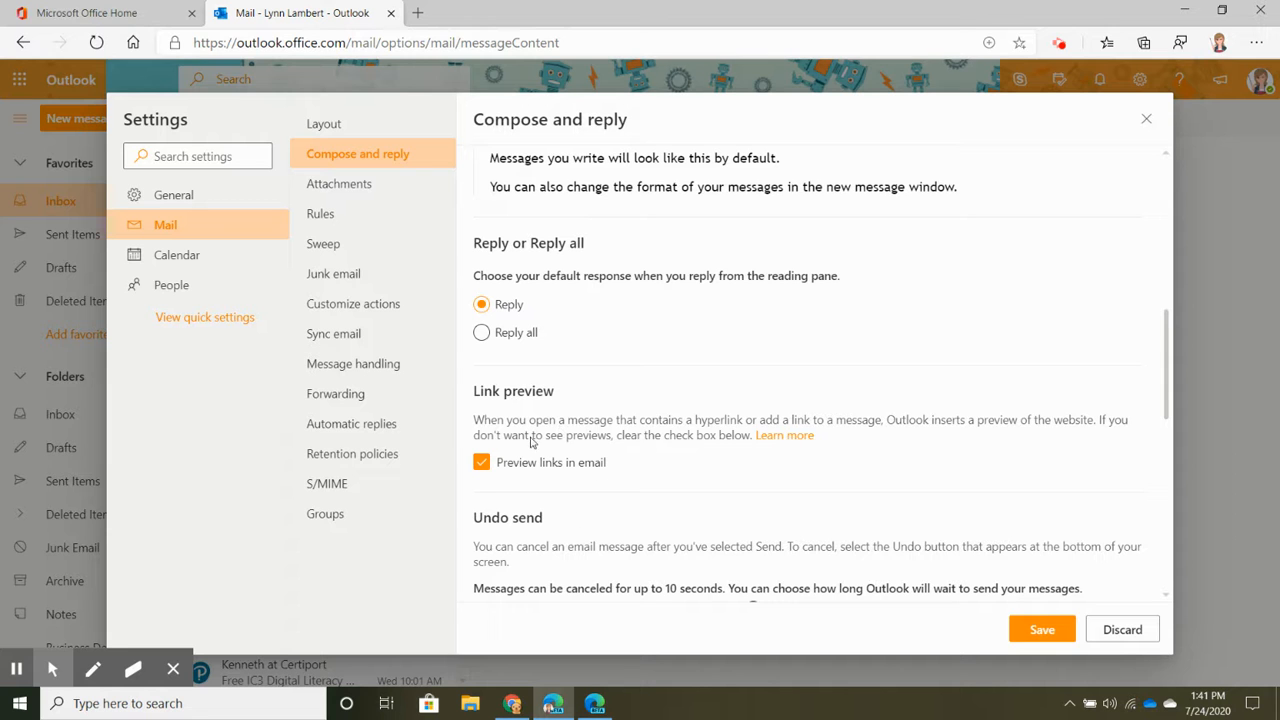
pyautogui.click(483, 465)
pyautogui.scroll(-2, 617, 443)
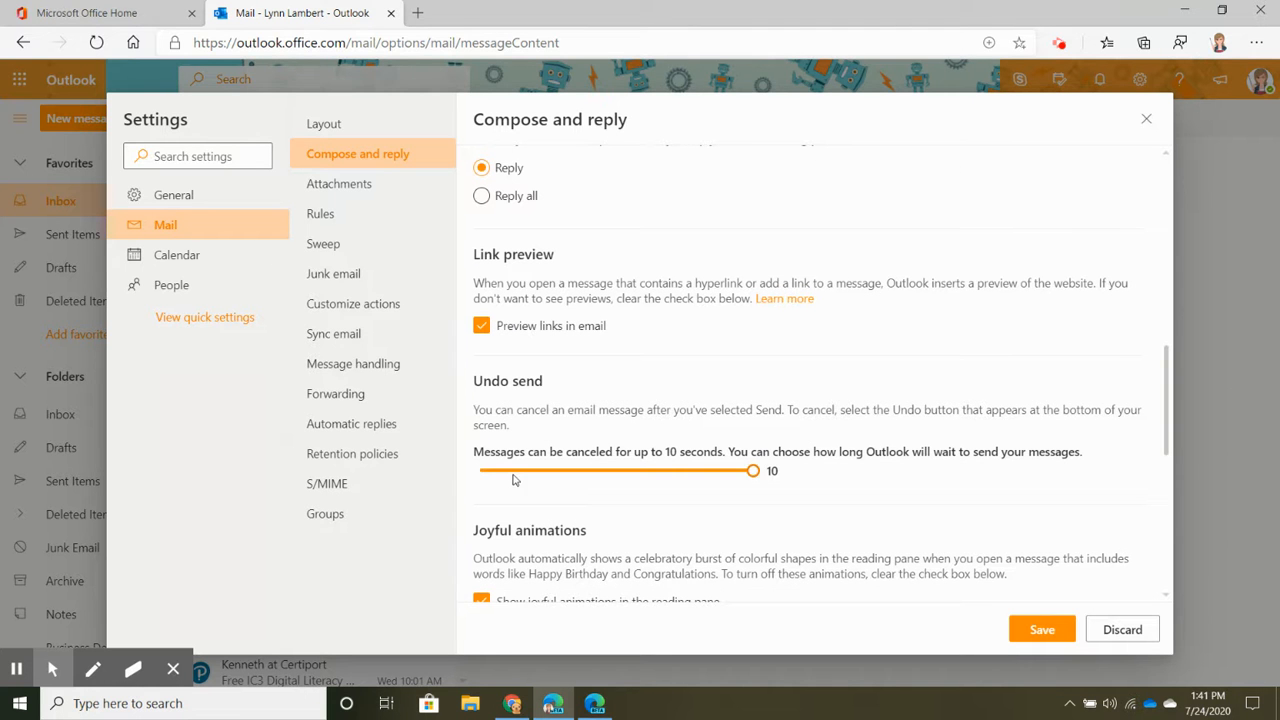
pyautogui.moveTo(504, 478); pyautogui.dragTo(833, 476)
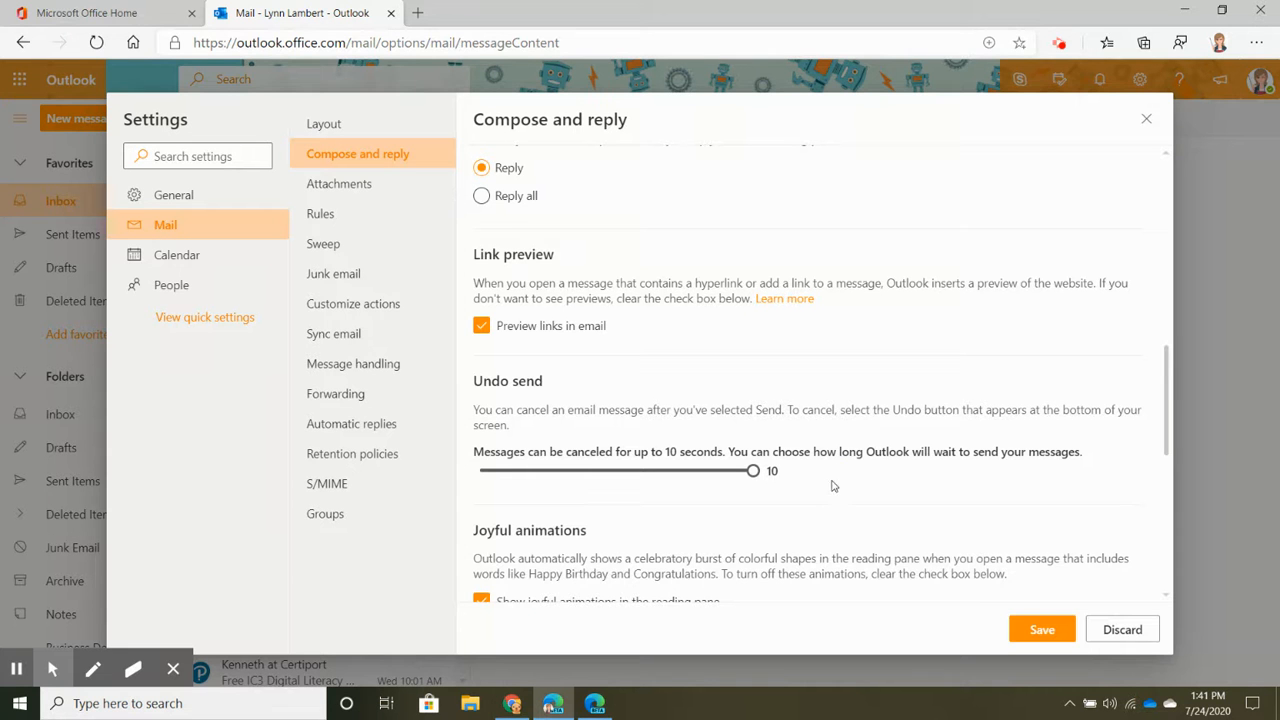
pyautogui.moveTo(754, 474); pyautogui.dragTo(816, 474)
# Step: Review the joyful animations, quick suggestions, suggested replies and text predictions options
pyautogui.scroll(-2, 818, 474)
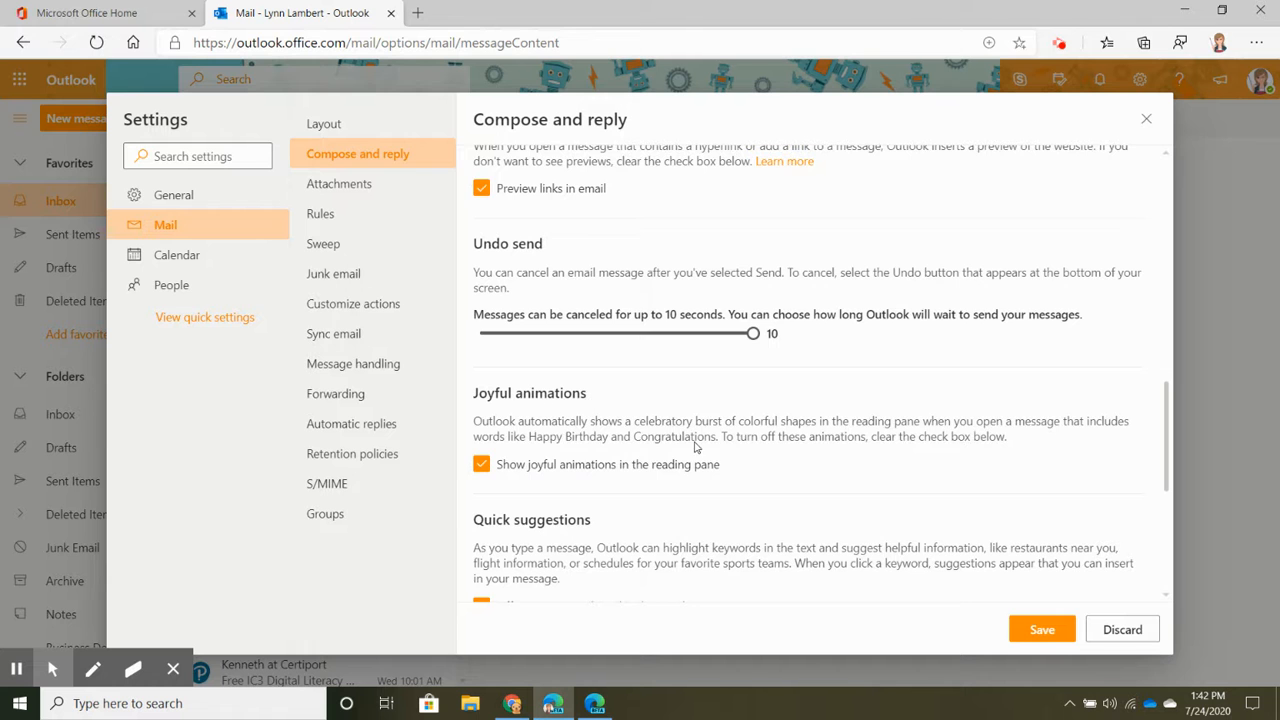
pyautogui.scroll(-1, 671, 441)
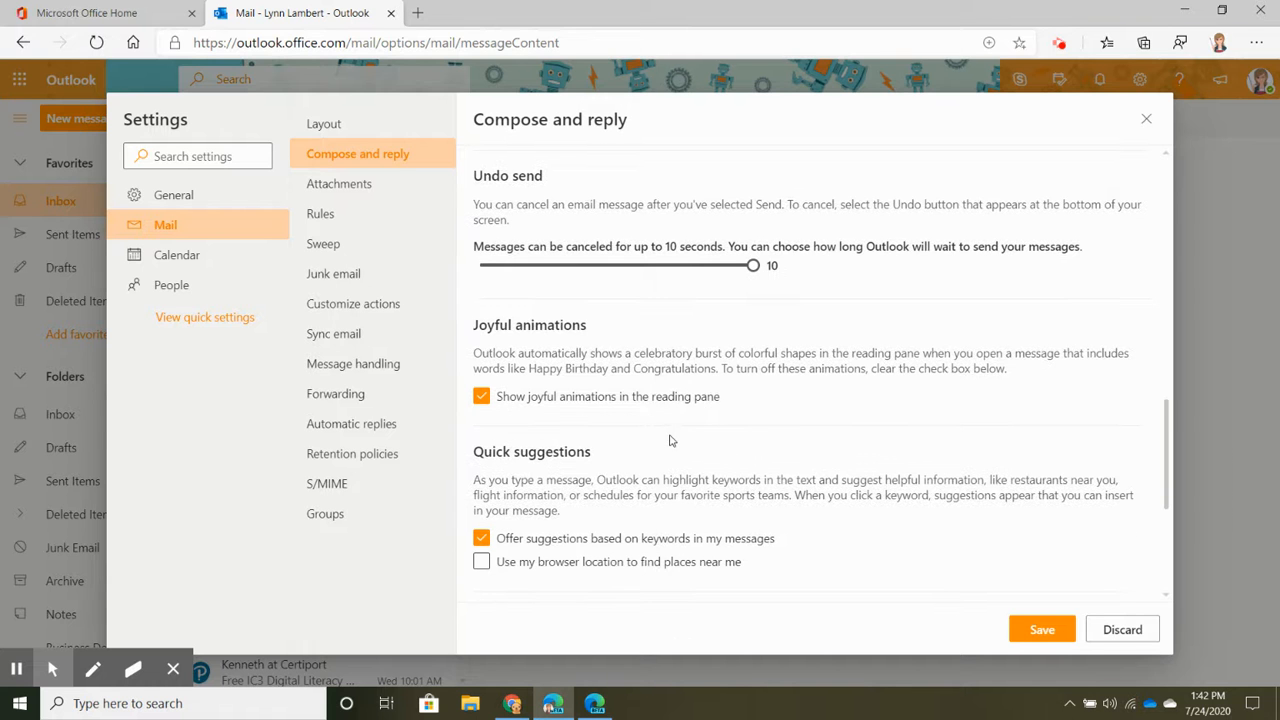
pyautogui.scroll(-1, 671, 441)
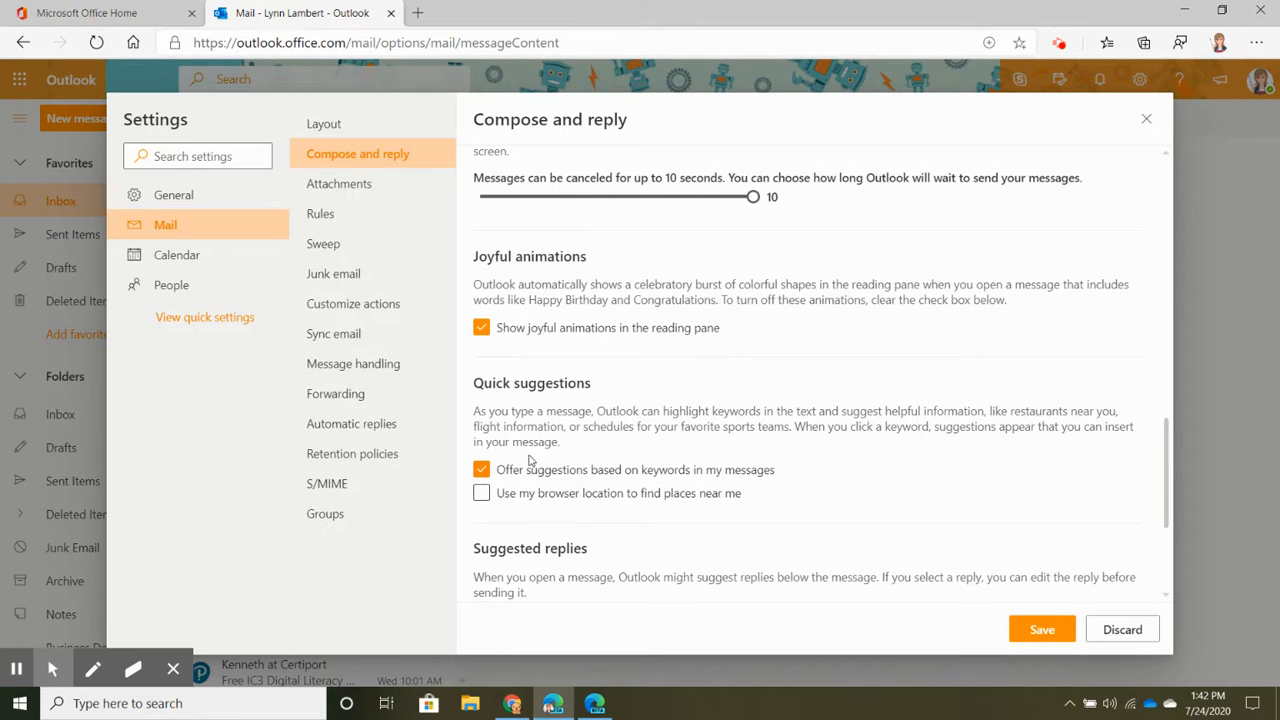
pyautogui.scroll(-2, 586, 487)
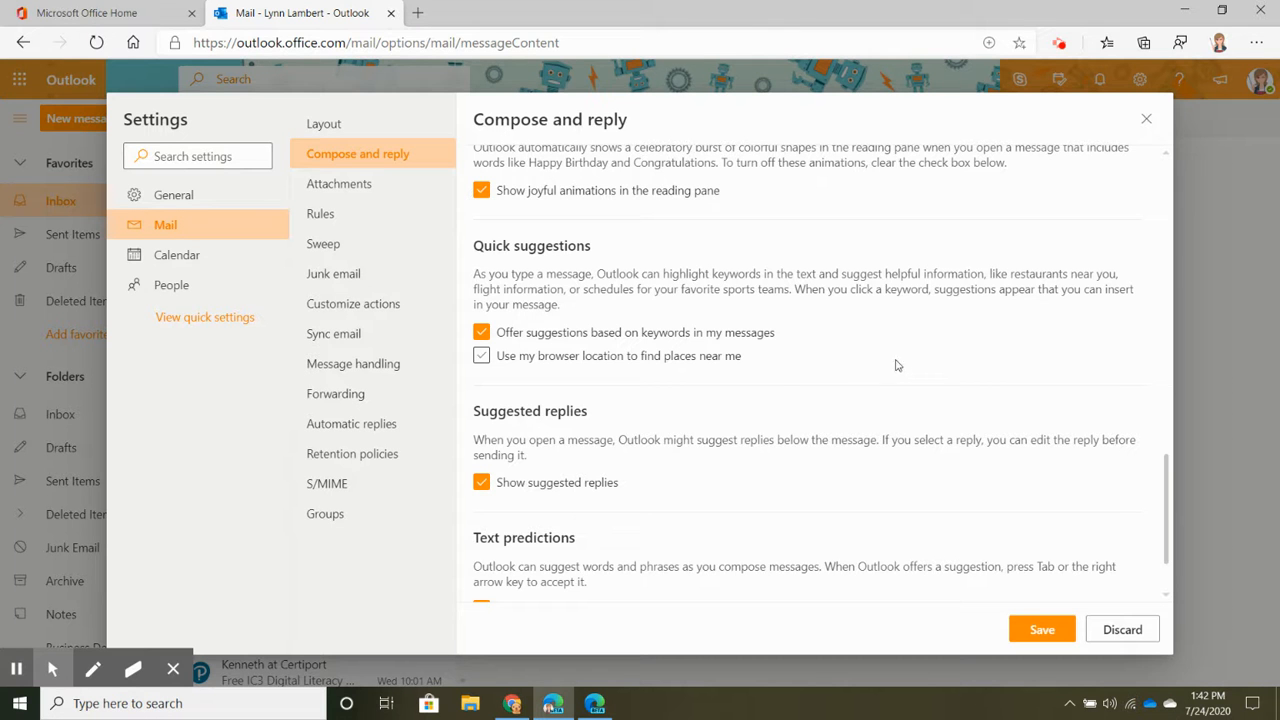
pyautogui.scroll(-1, 903, 369)
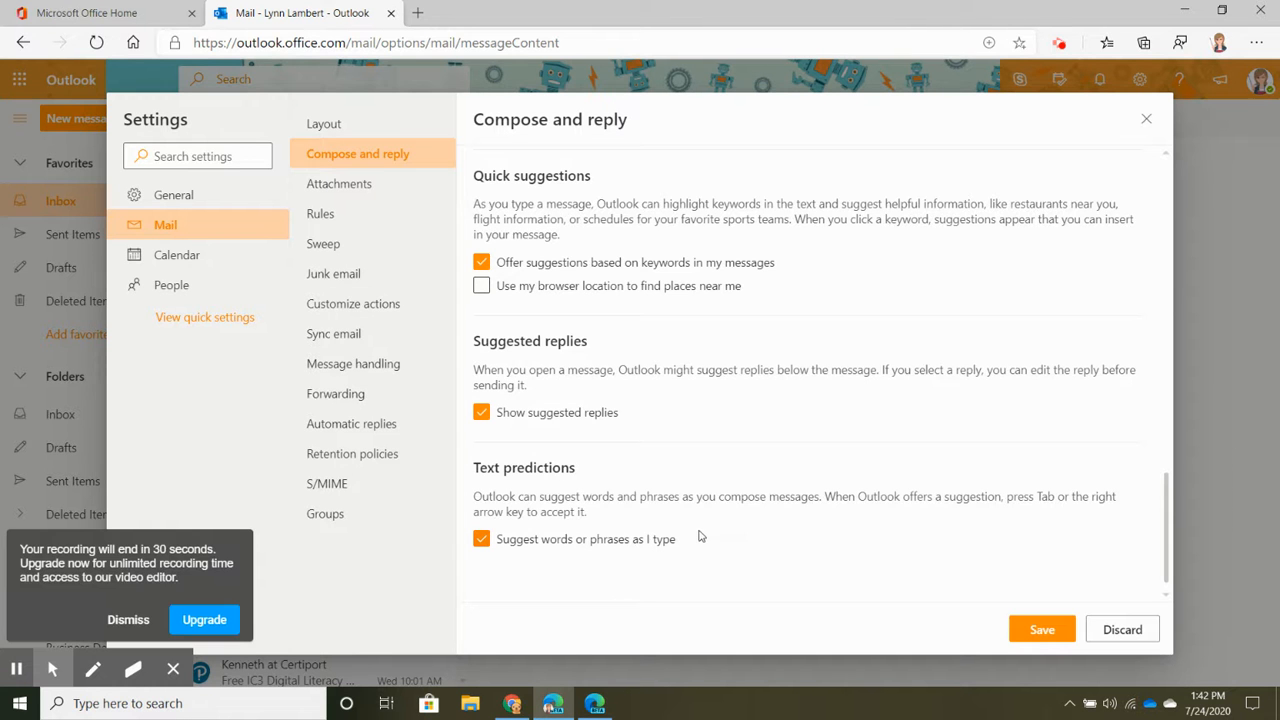
# Step: Save the Compose and reply settings and dismiss the screen recorder's time-limit notice
pyautogui.scroll(6, 702, 537)
pyautogui.scroll(6, 702, 537)
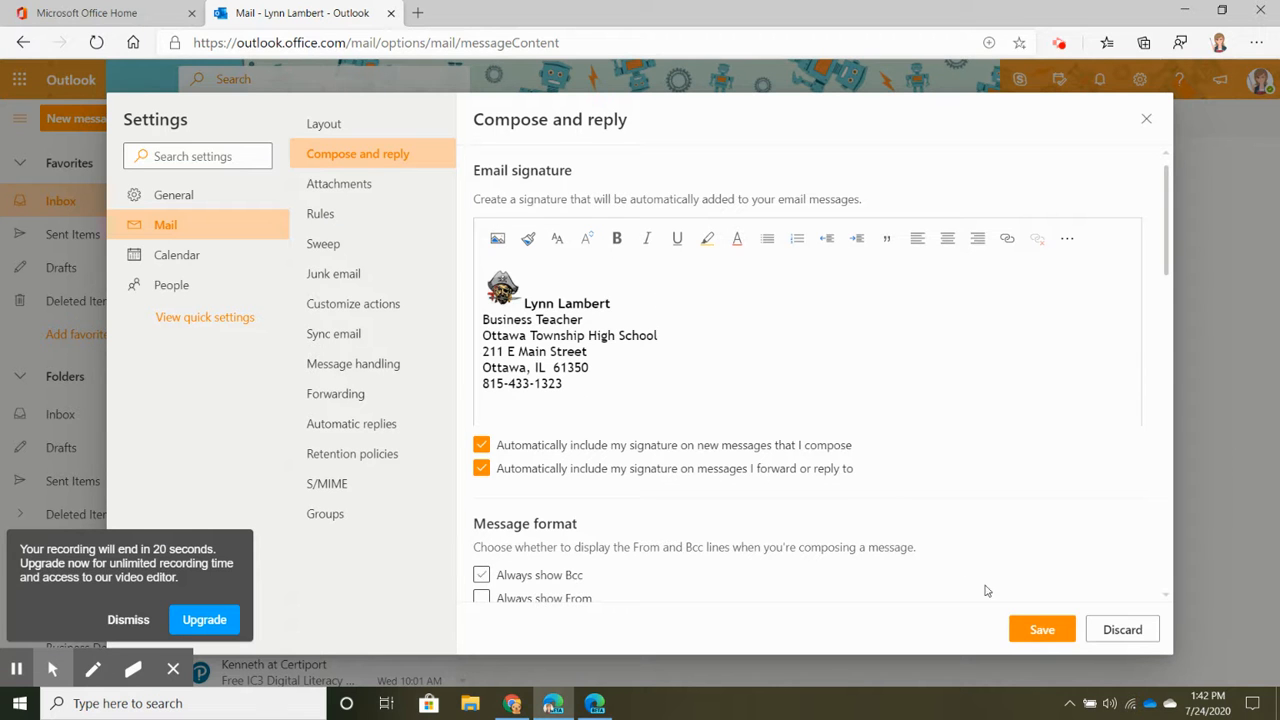
pyautogui.click(1042, 632)
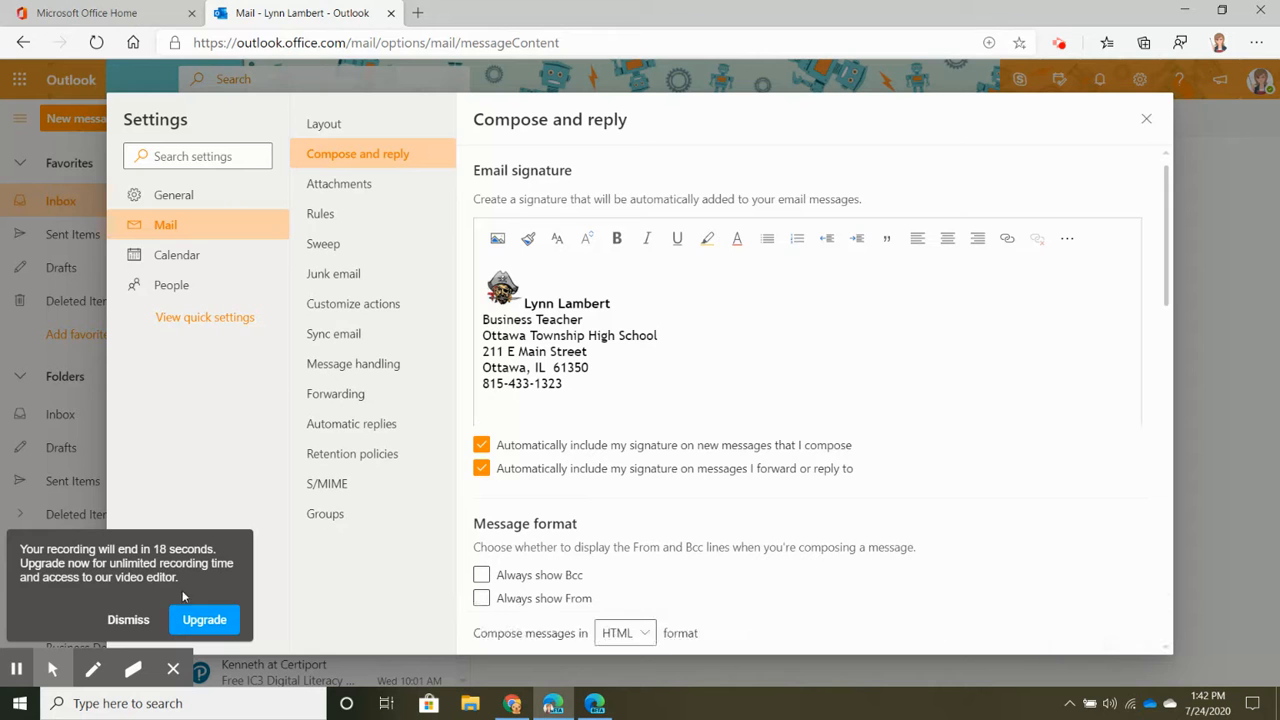
pyautogui.click(128, 620)
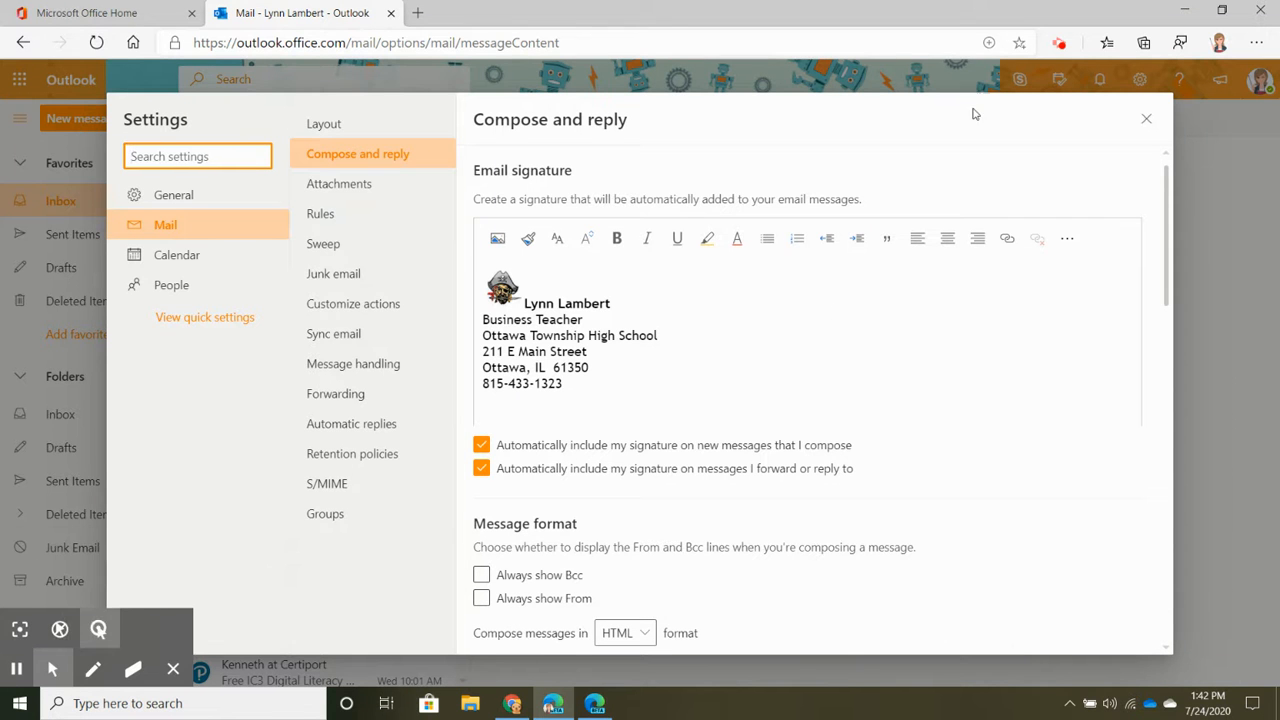